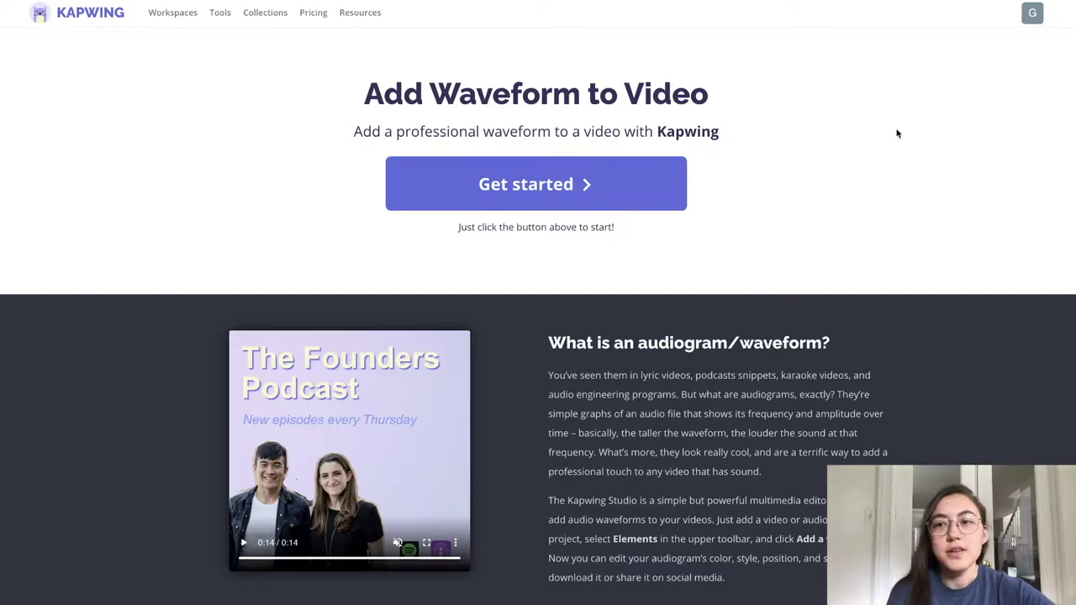
Launch the Kapwing studio from the Add Waveform to Video page
left_click(497, 202)
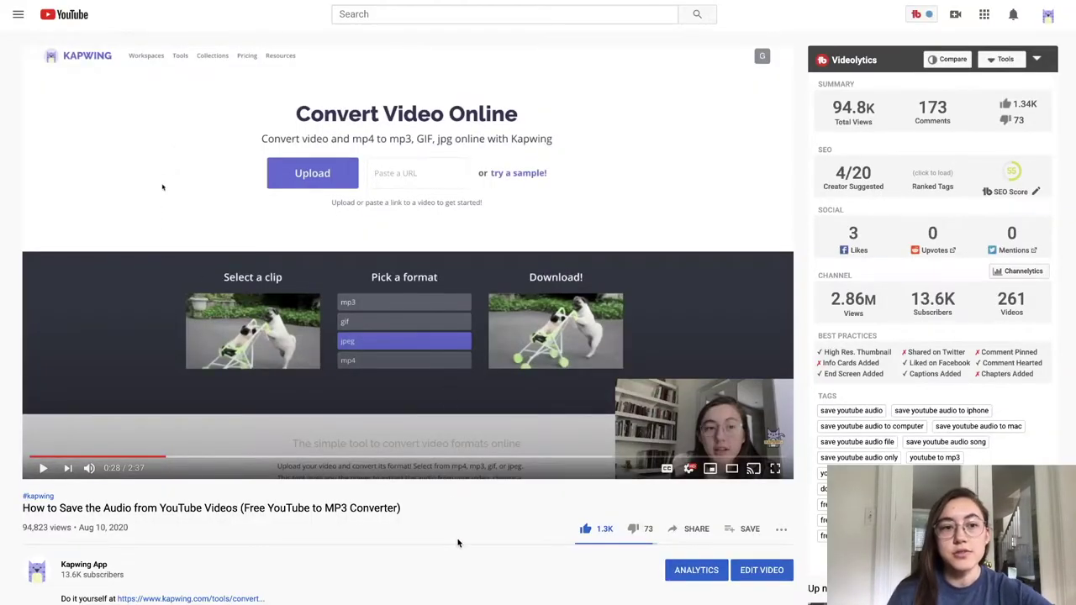
Scroll the YouTube video page down and back up
scroll(458, 543, "down", 1)
scroll(458, 543, "up", 1)
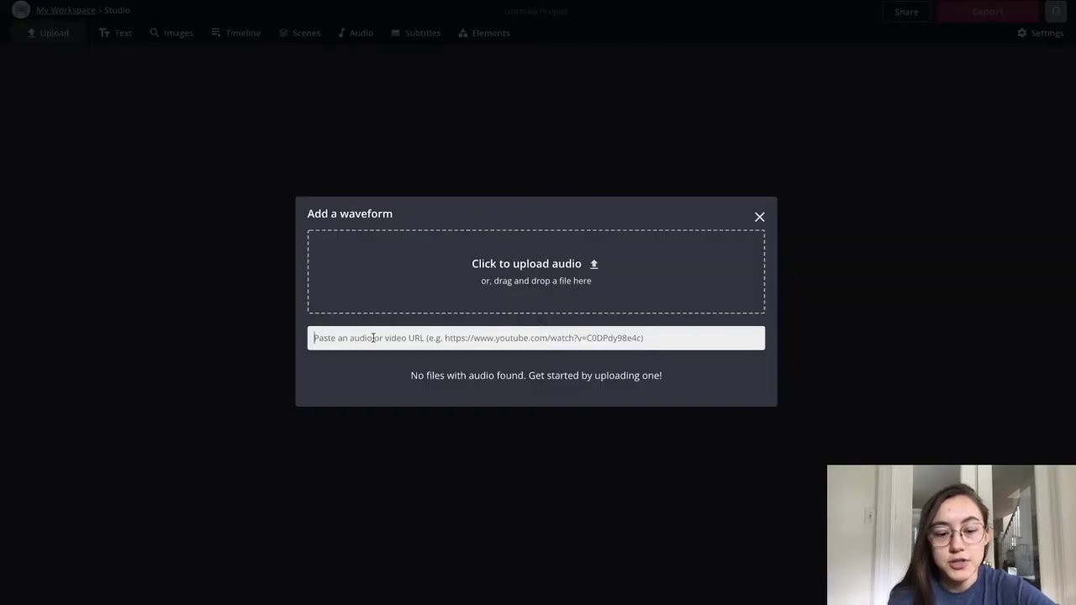
Paste the YouTube link as the waveform's audio, nudge the waveform, and preview playback
key("ctrl+v")
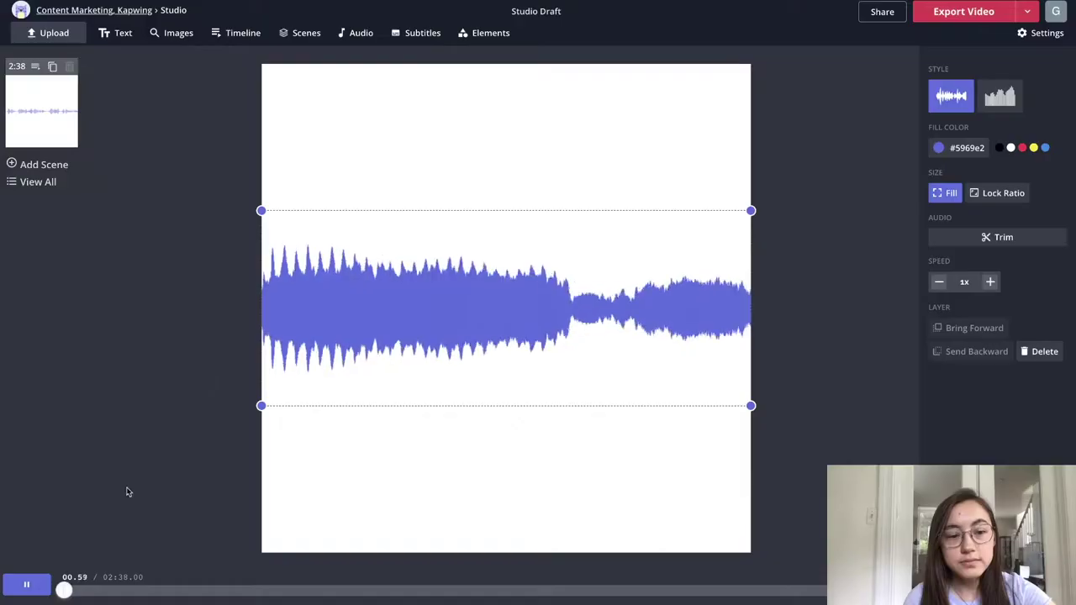
key("space")
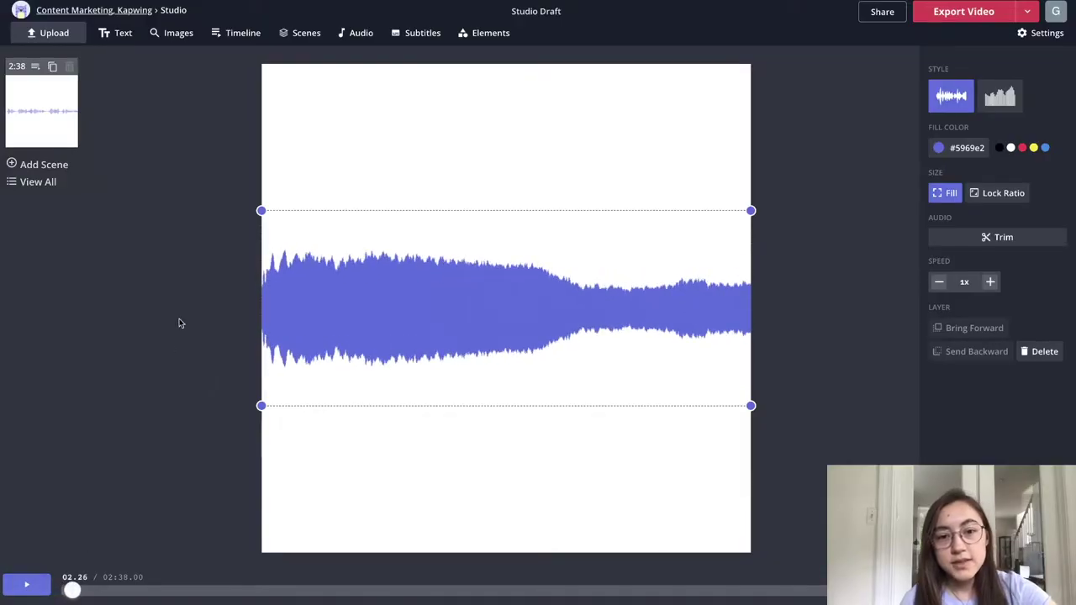
left_click_drag(528, 300, 546, 289)
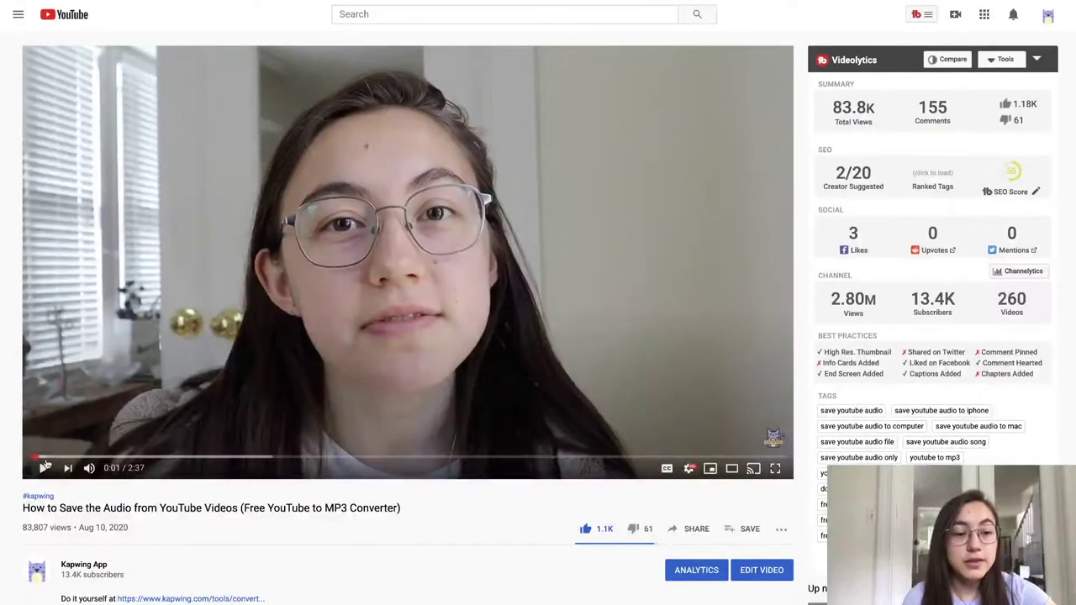
left_click(44, 469)
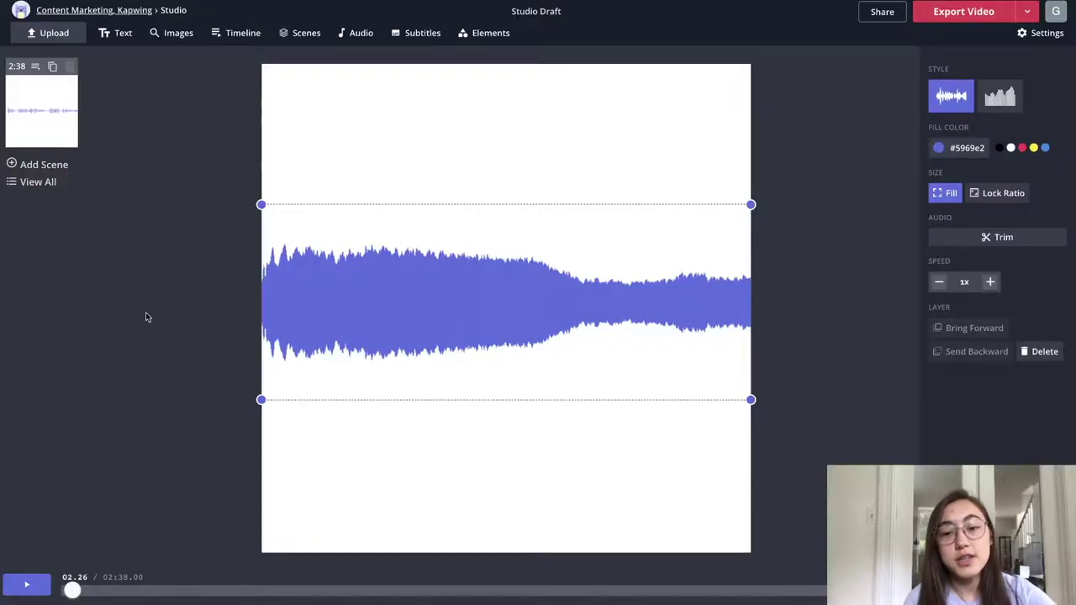
left_click(28, 592)
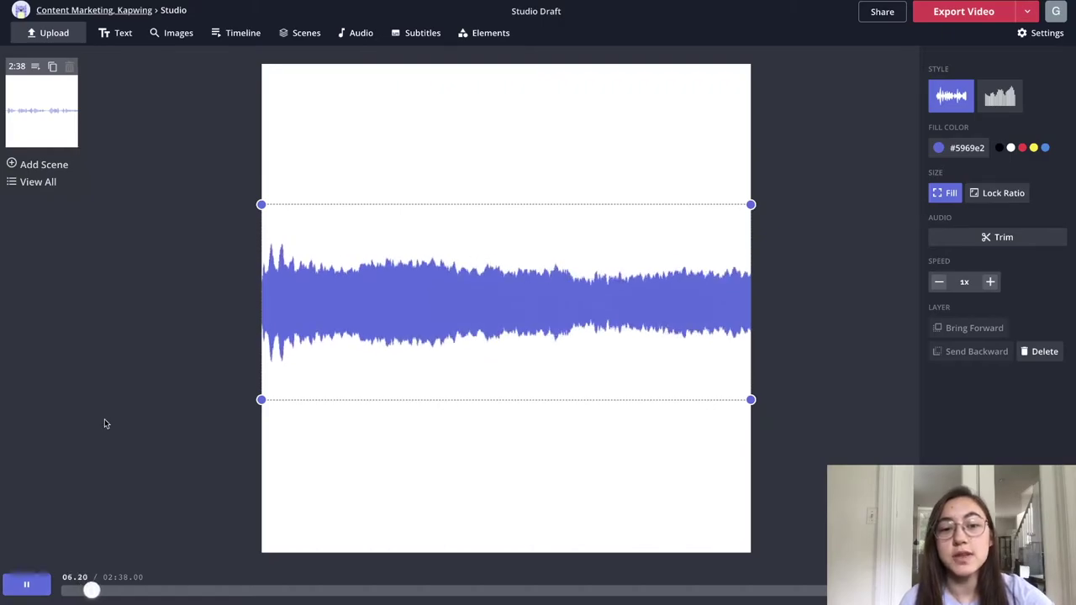
left_click(28, 582)
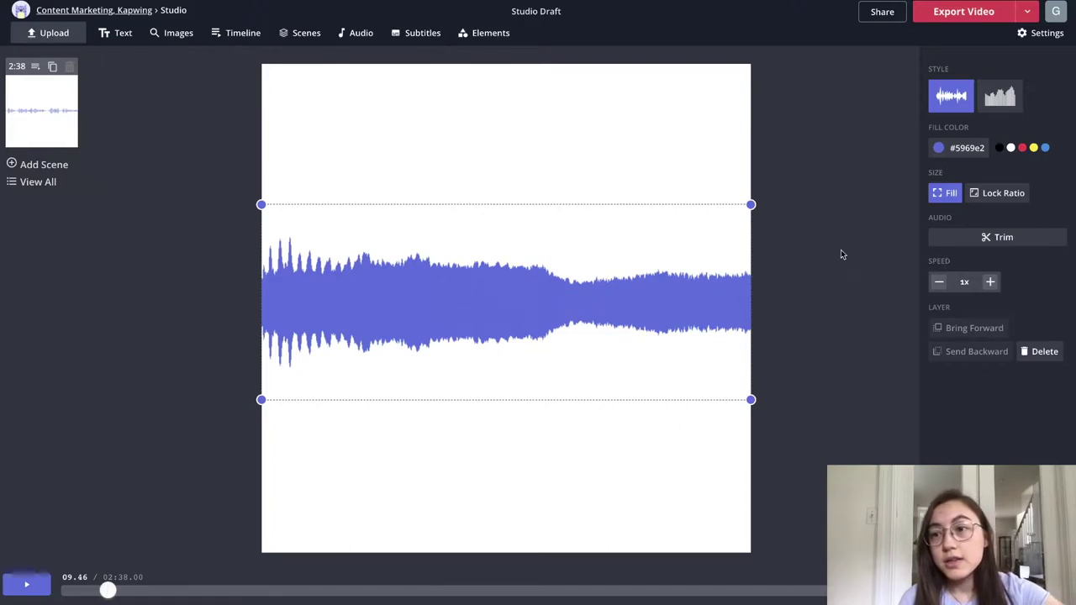
Switch the waveform to bar style and shrink it into a lower, smaller strip
left_click_drag(673, 258, 668, 297)
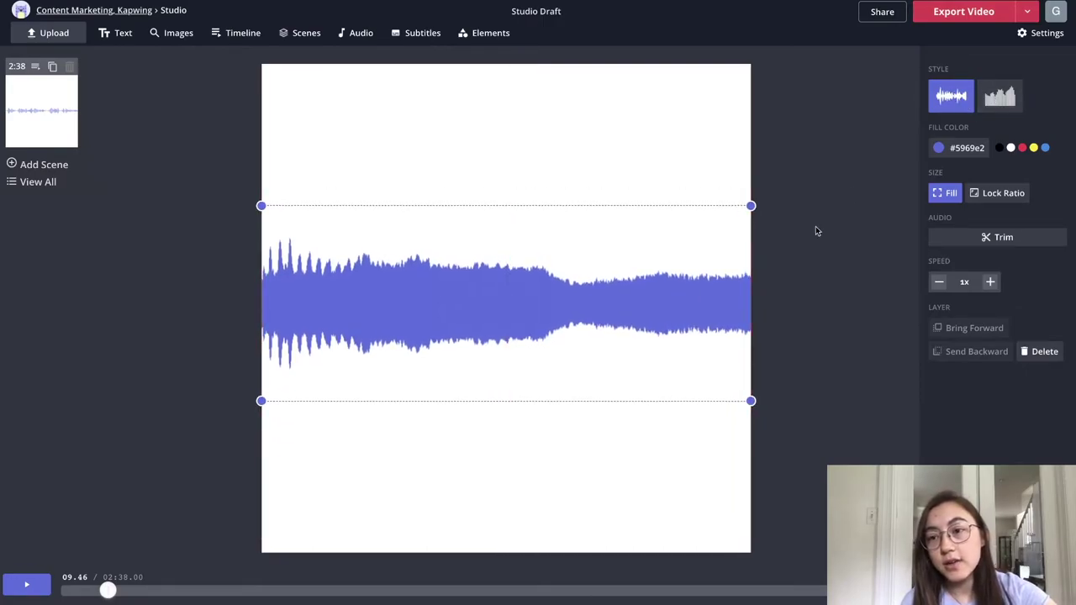
left_click(1001, 105)
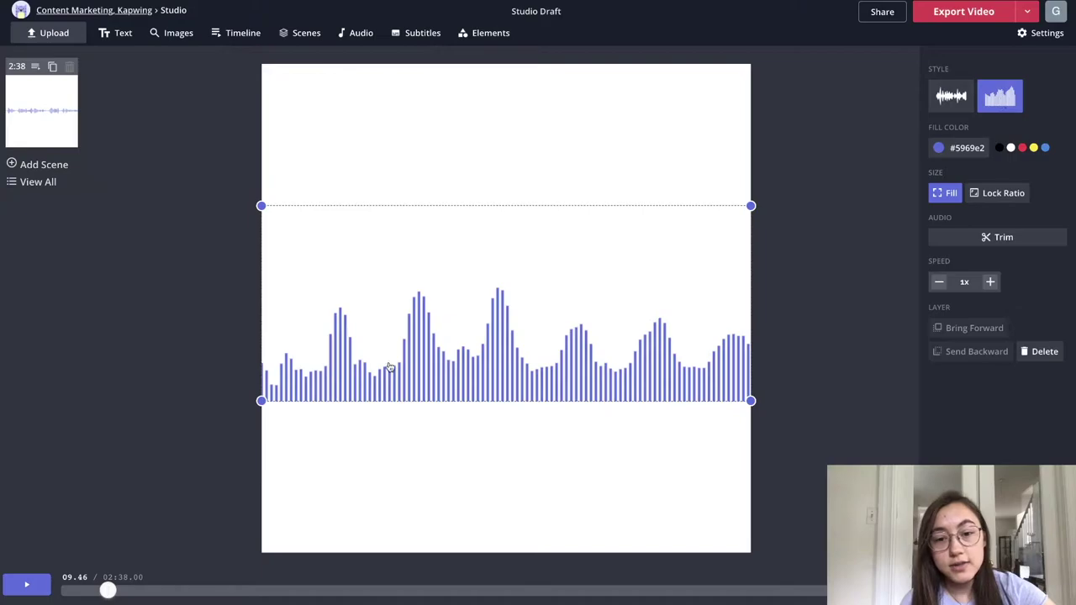
left_click(14, 588)
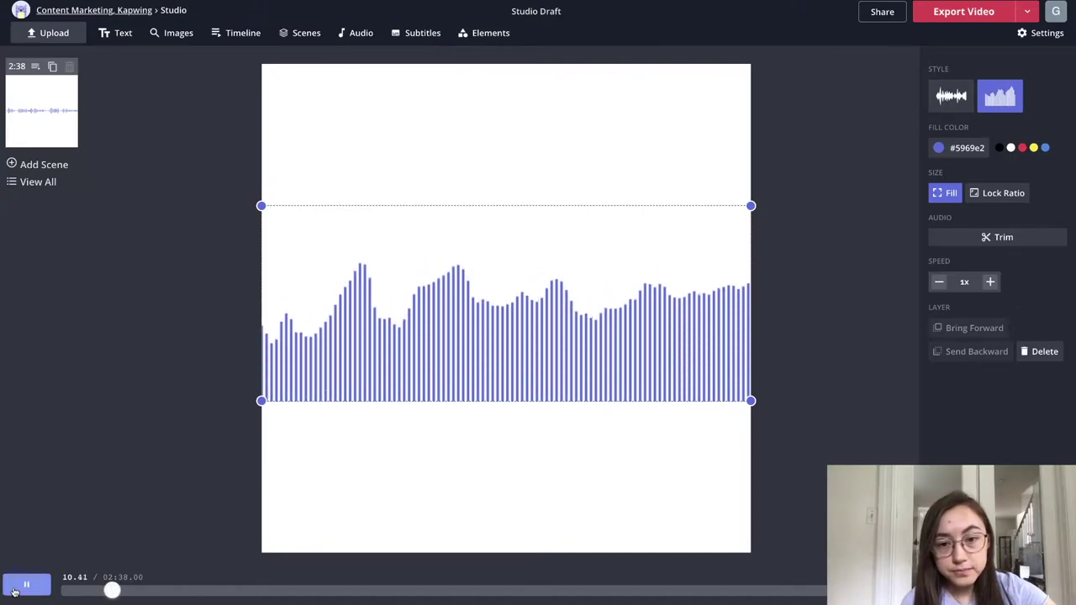
left_click(13, 588)
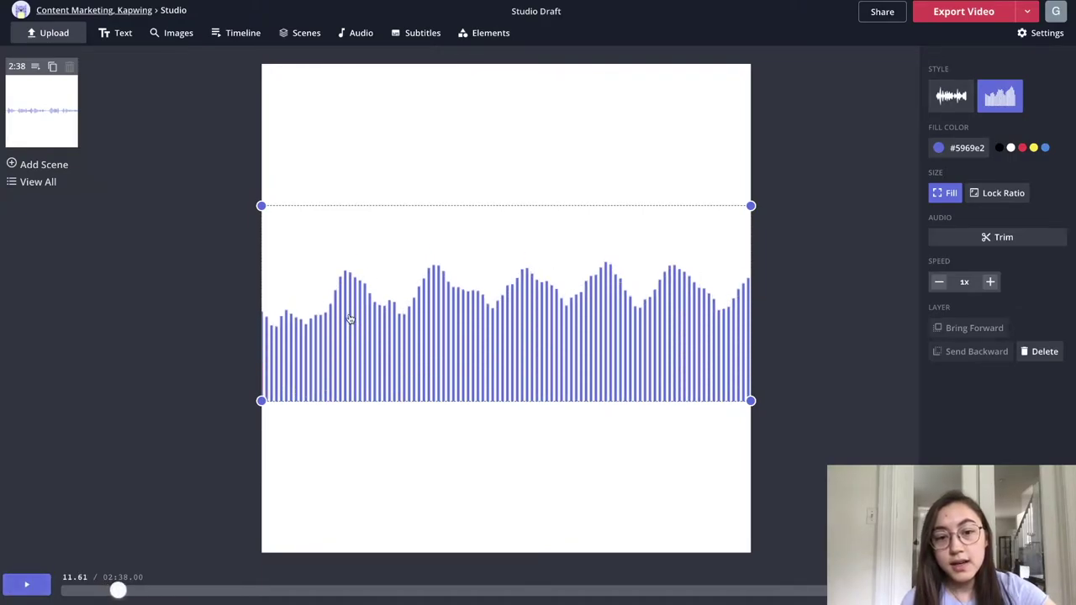
left_click_drag(348, 316, 348, 349)
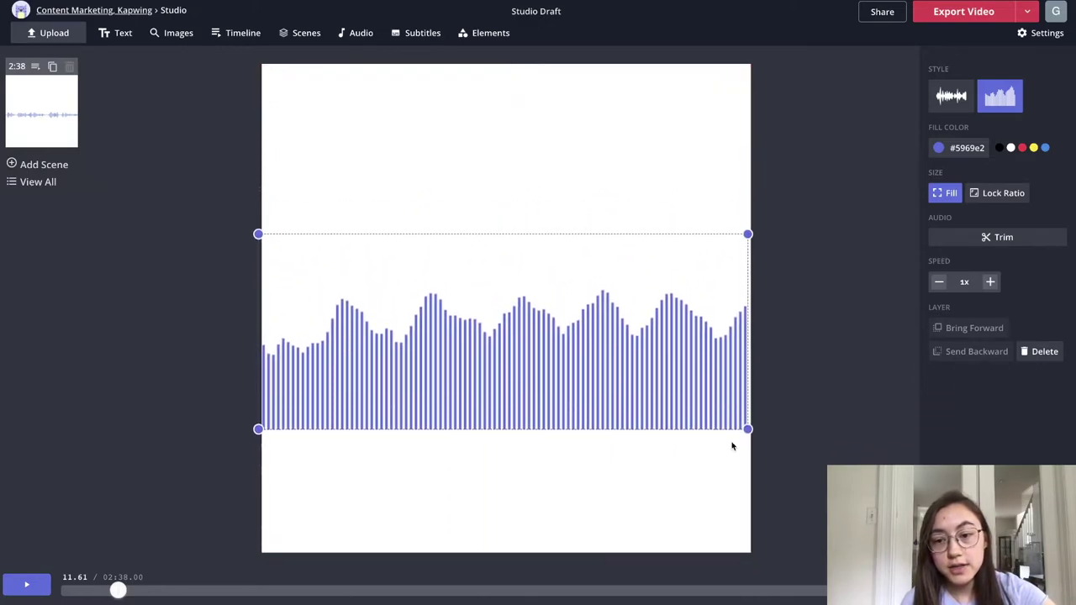
left_click_drag(747, 428, 575, 322)
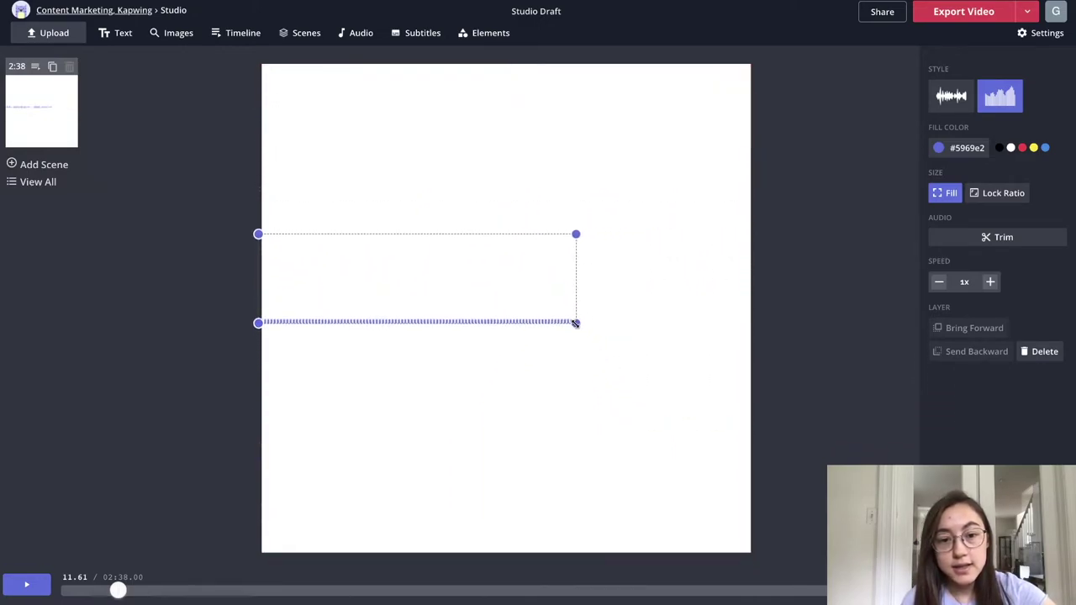
left_click(14, 588)
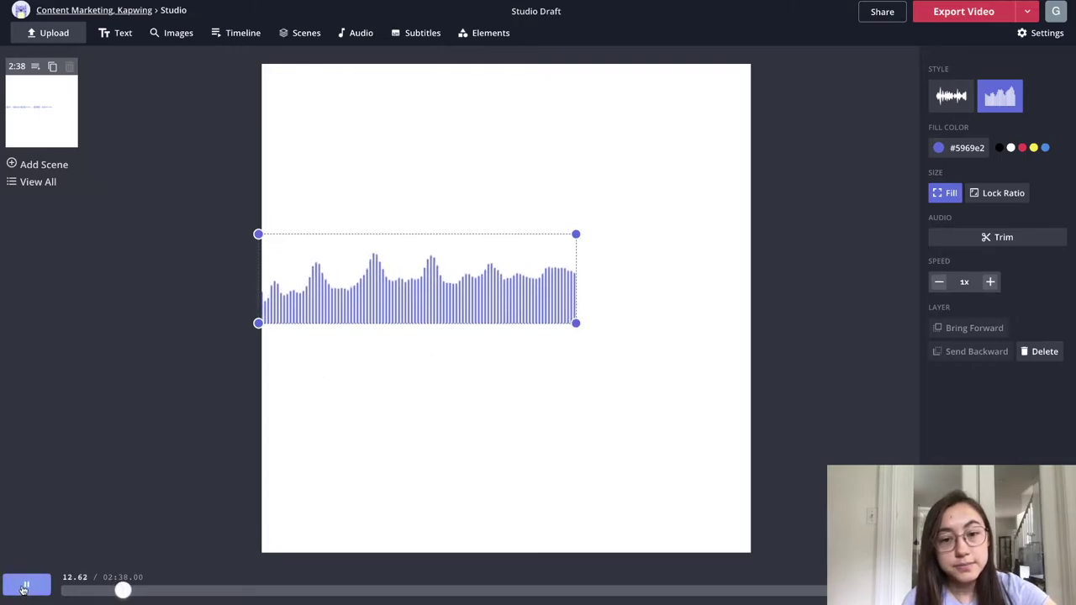
left_click(24, 588)
left_click_drag(521, 289, 579, 288)
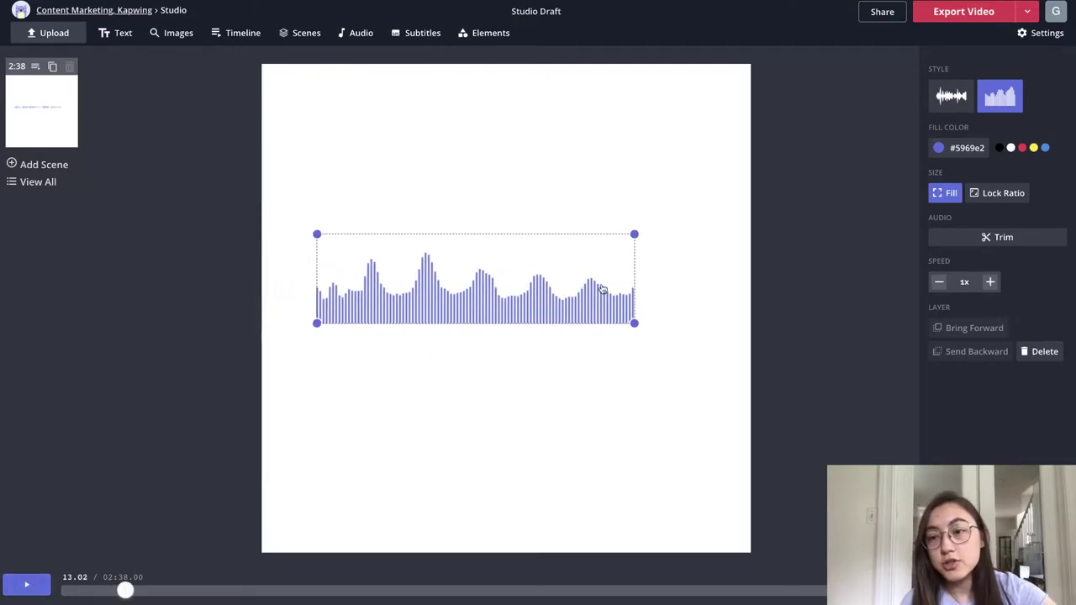
Colour the waveform light blue #29B6F6, align it left, enlarge its box, and open trimming
left_click(958, 150)
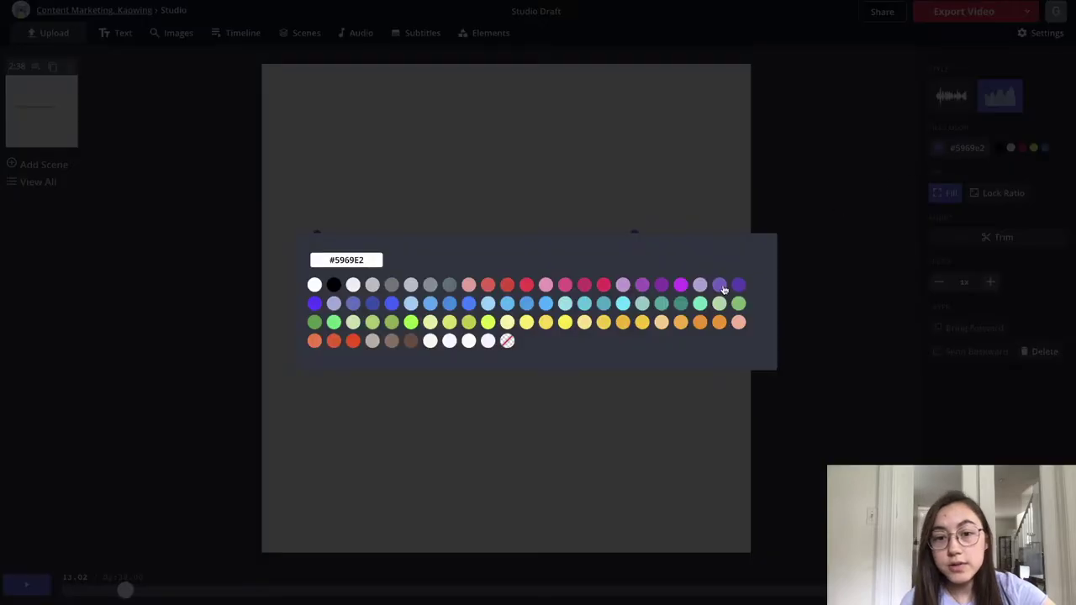
left_click(504, 304)
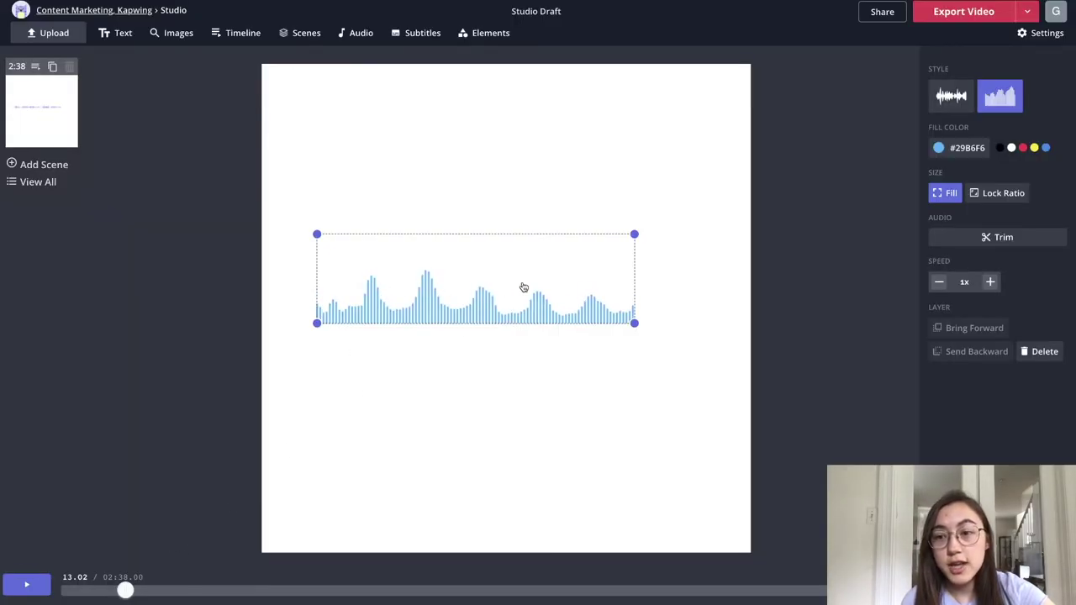
left_click_drag(523, 288, 468, 277)
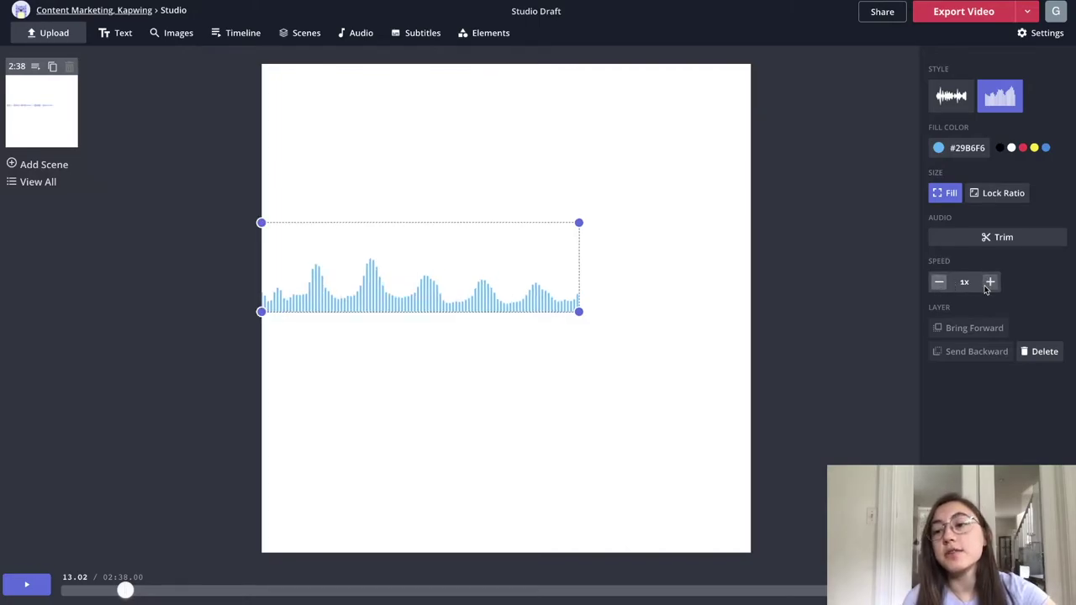
left_click_drag(578, 311, 650, 336)
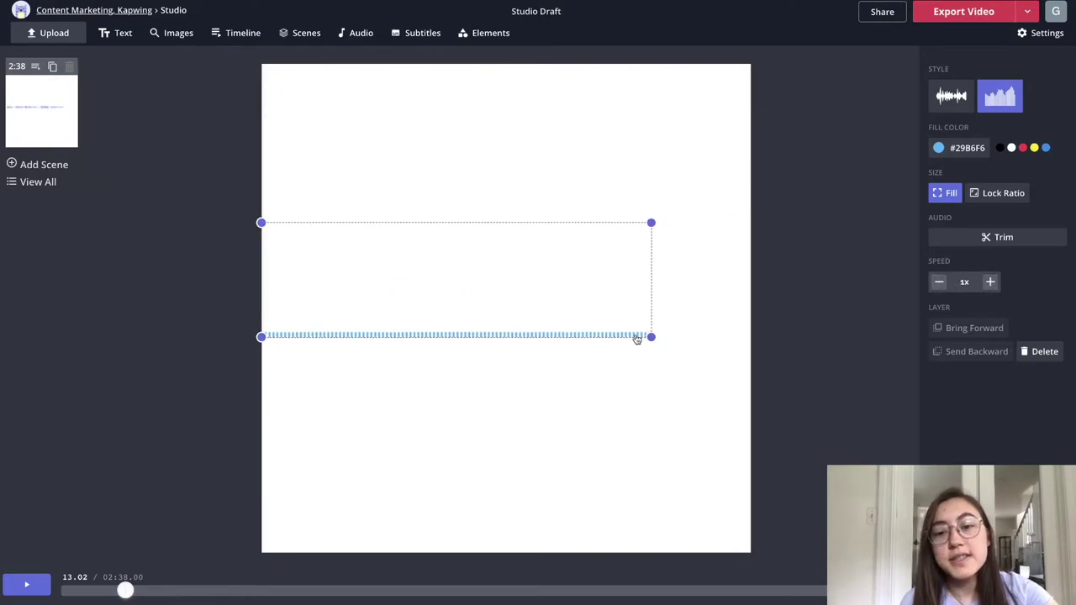
left_click_drag(124, 590, 151, 592)
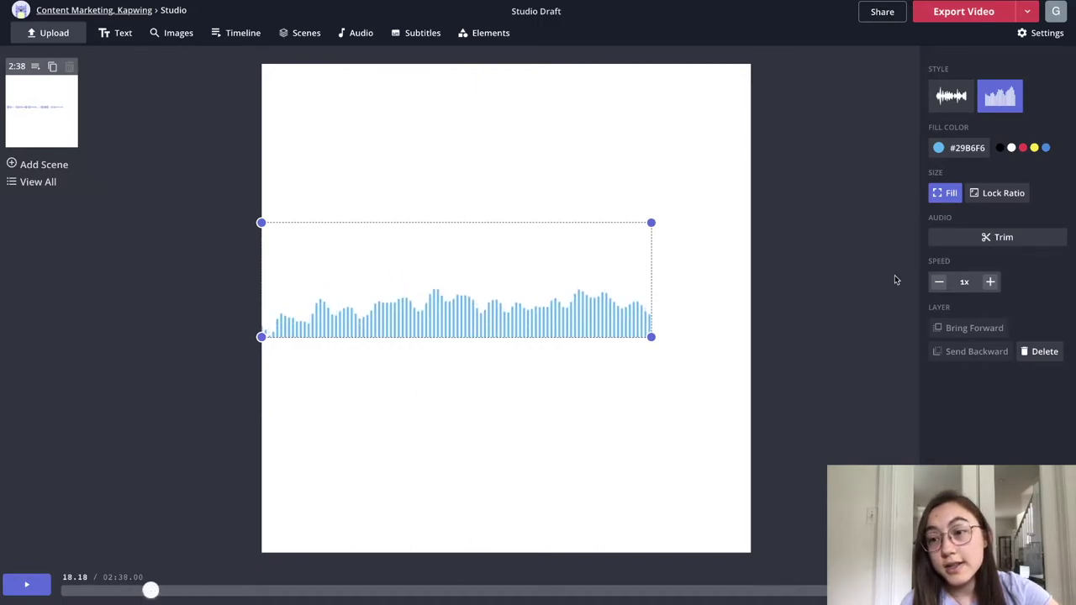
left_click(940, 241)
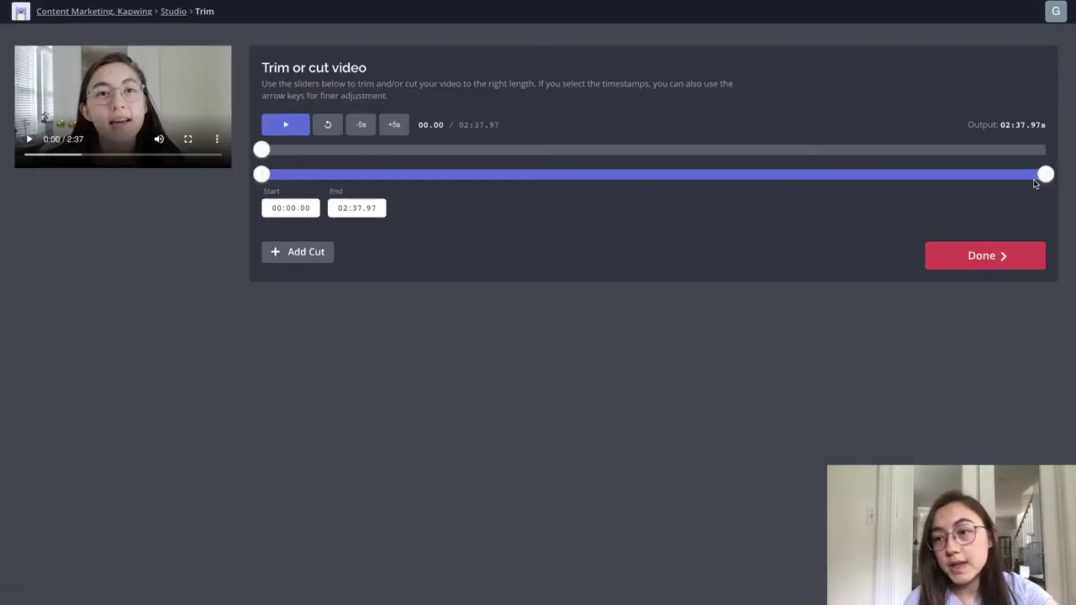
Trim the waveform audio to end at 00:22.45 and stretch the bars across the canvas bottom
mouse_move(1045, 175)
left_mouse_down()
mouse_move(657, 192)
mouse_move(600, 190)
mouse_move(593, 175)
mouse_move(329, 173)
mouse_move(372, 174)
left_mouse_up()
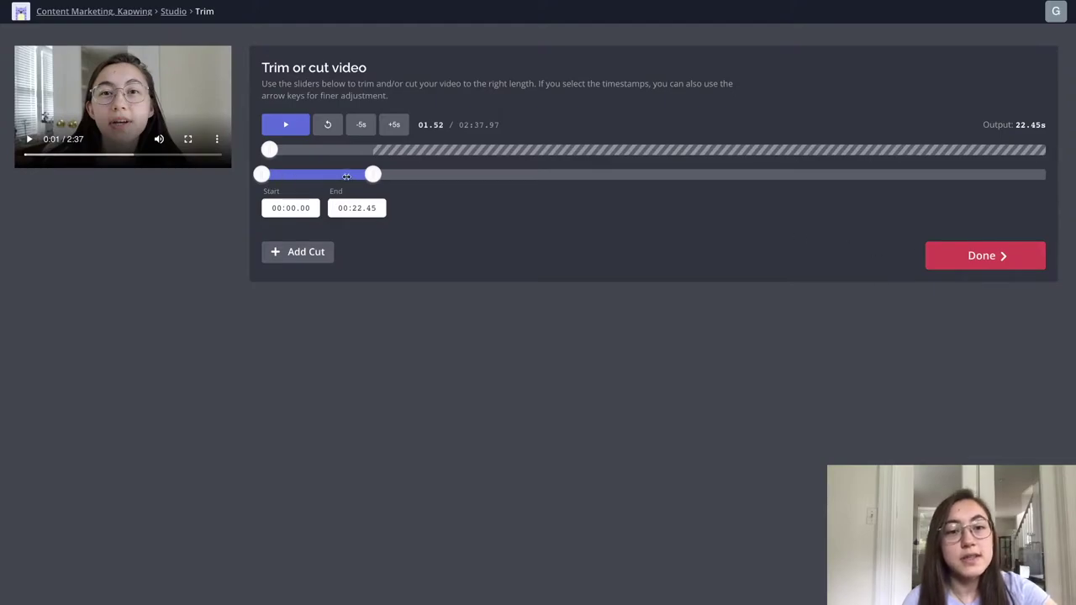
left_click(951, 257)
left_click_drag(651, 337, 656, 476)
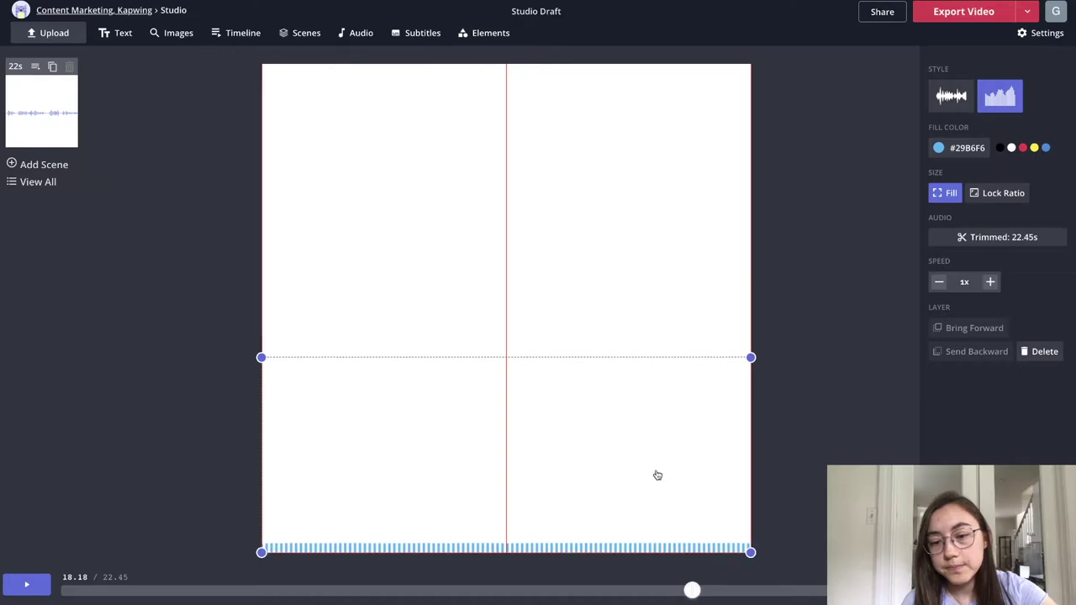
Preview the 22.45-second waveform from the start, then deselect it to reveal canvas settings
left_click(68, 591)
left_click(23, 585)
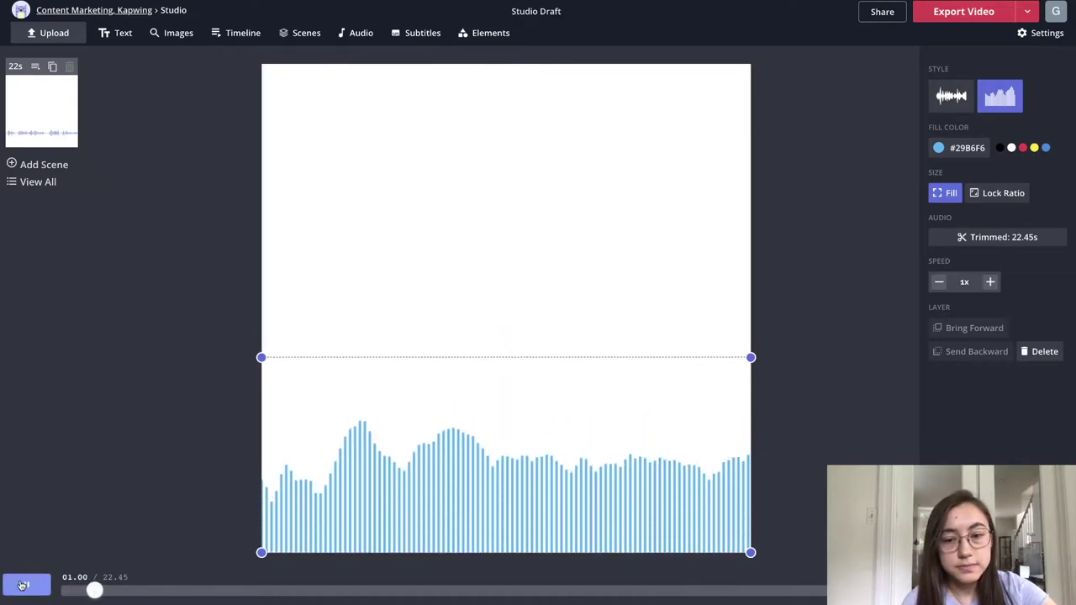
left_click(23, 585)
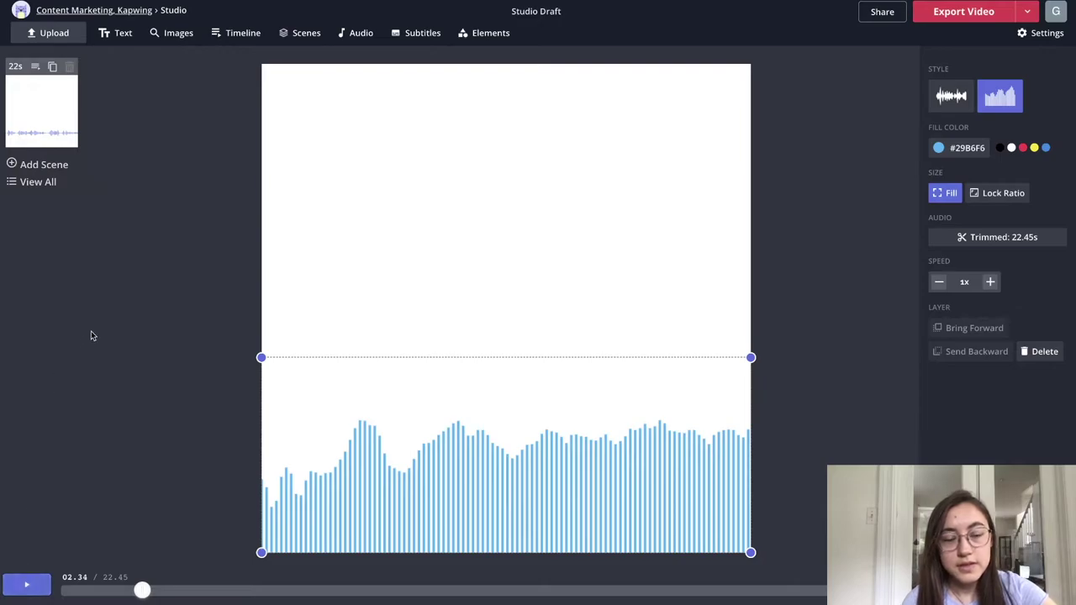
left_click(180, 250)
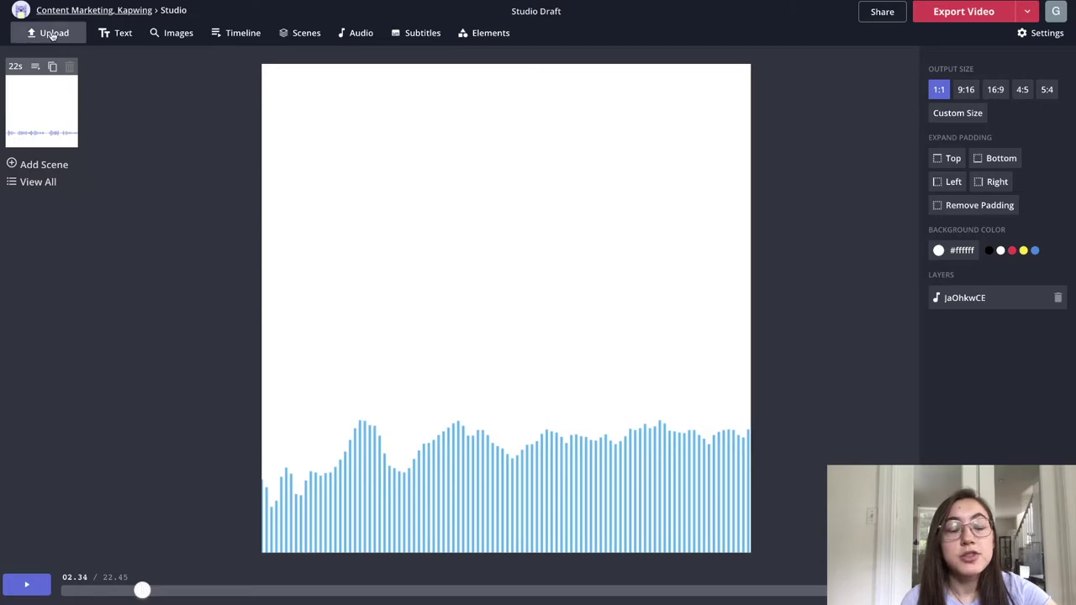
Upload the webcam video and centre it on the canvas above the waveform
left_click(53, 35)
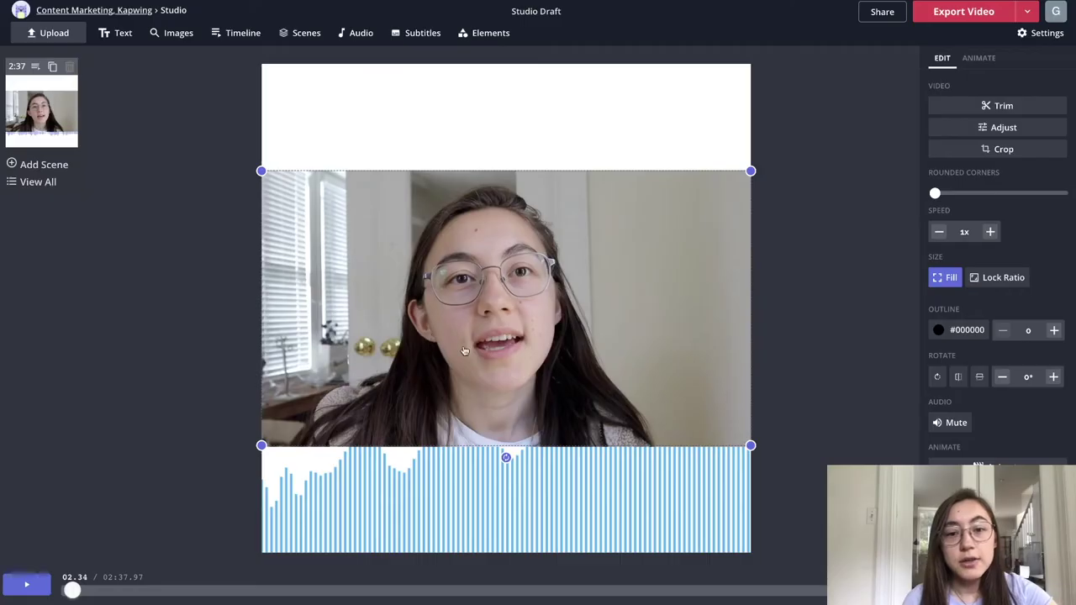
left_click_drag(466, 351, 503, 328)
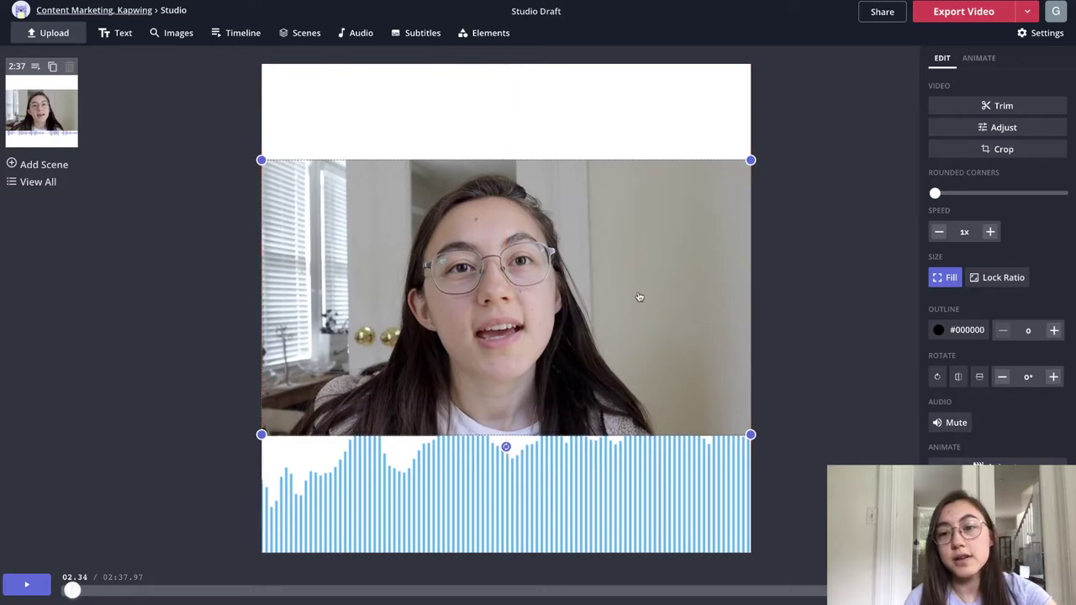
Mute the webcam clip, raise it slightly above the waveform, and preview the result
mouse_move(635, 315)
left_mouse_down()
mouse_move(633, 294)
mouse_move(635, 310)
left_mouse_up()
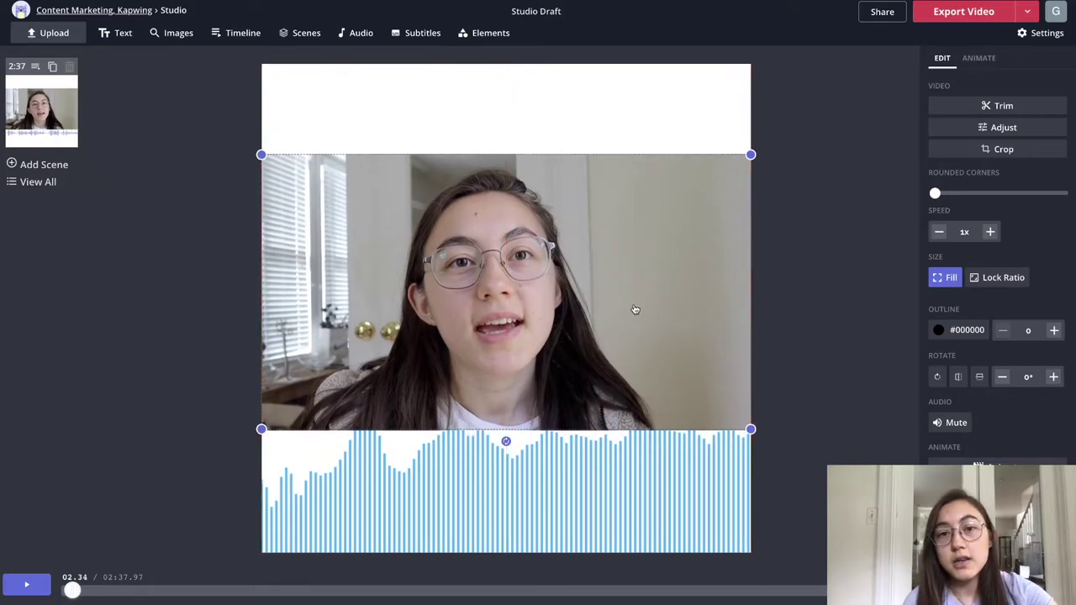
left_click(635, 470)
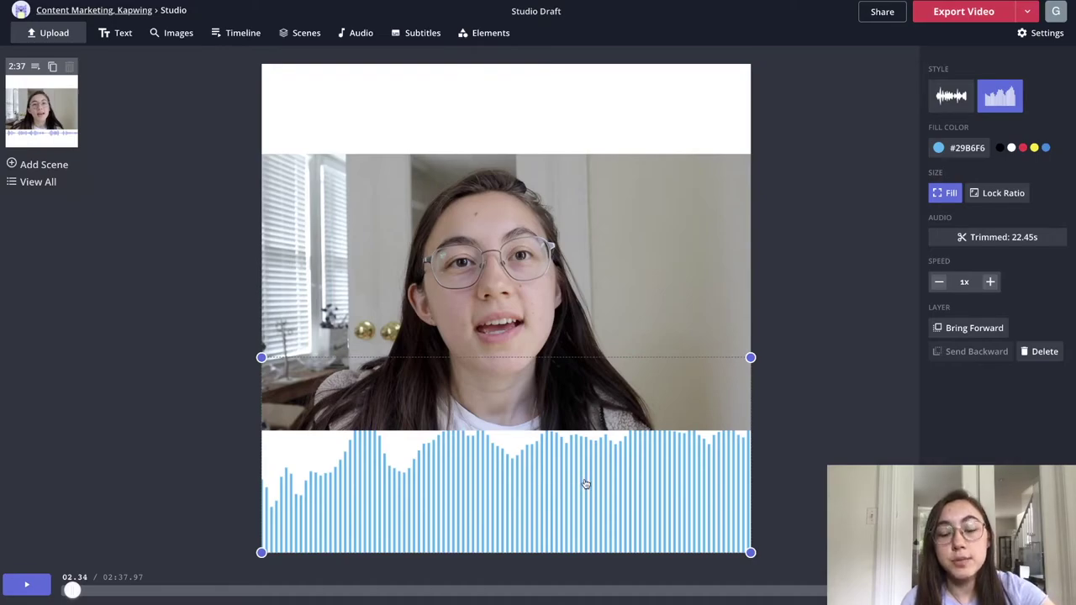
left_click(614, 309)
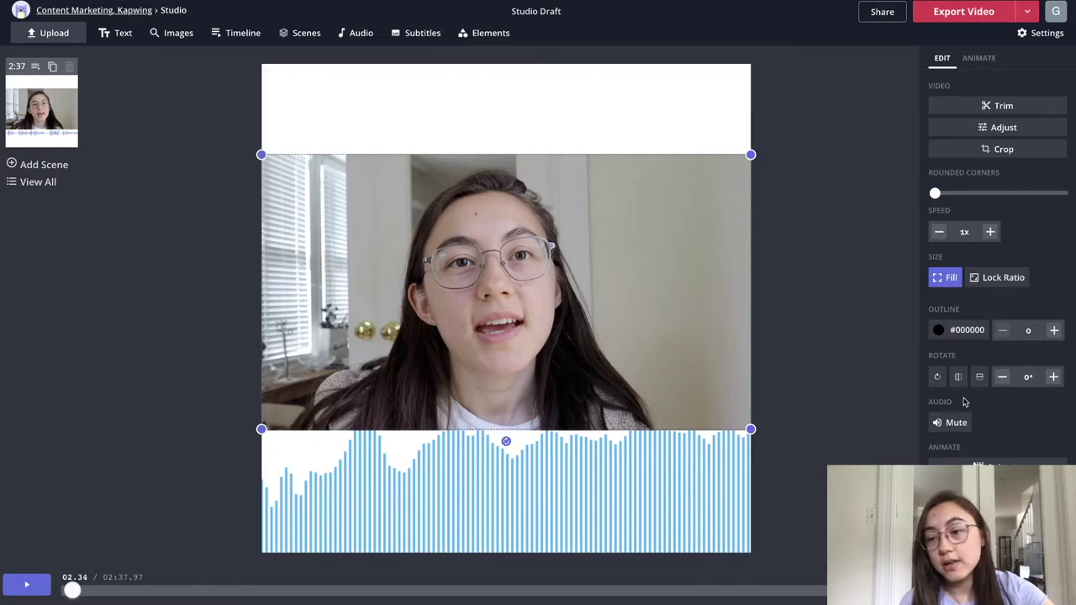
left_click(956, 422)
left_click_drag(480, 309, 477, 287)
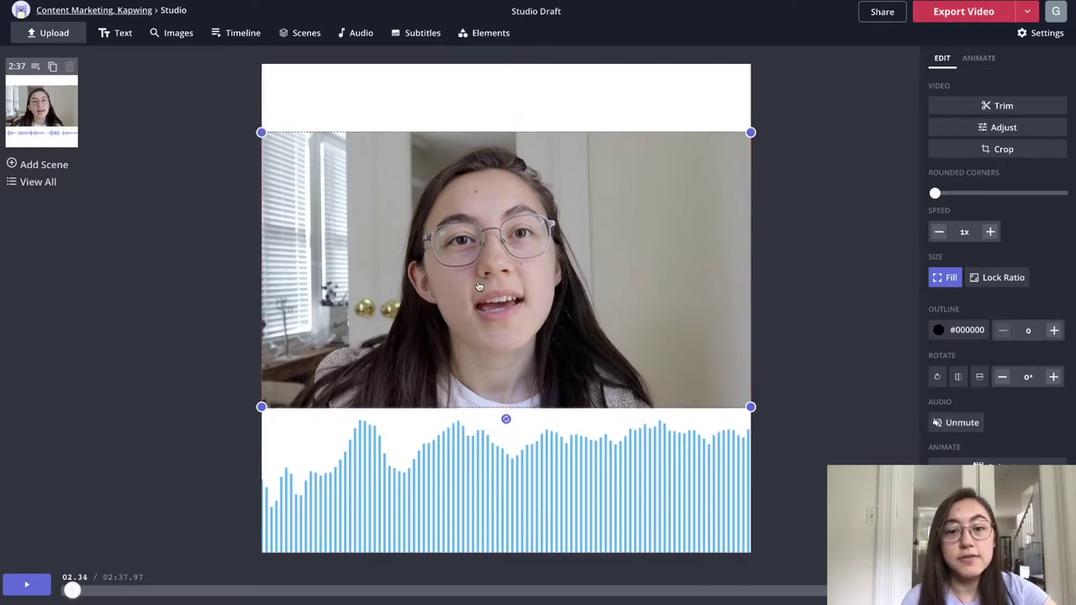
left_click(17, 583)
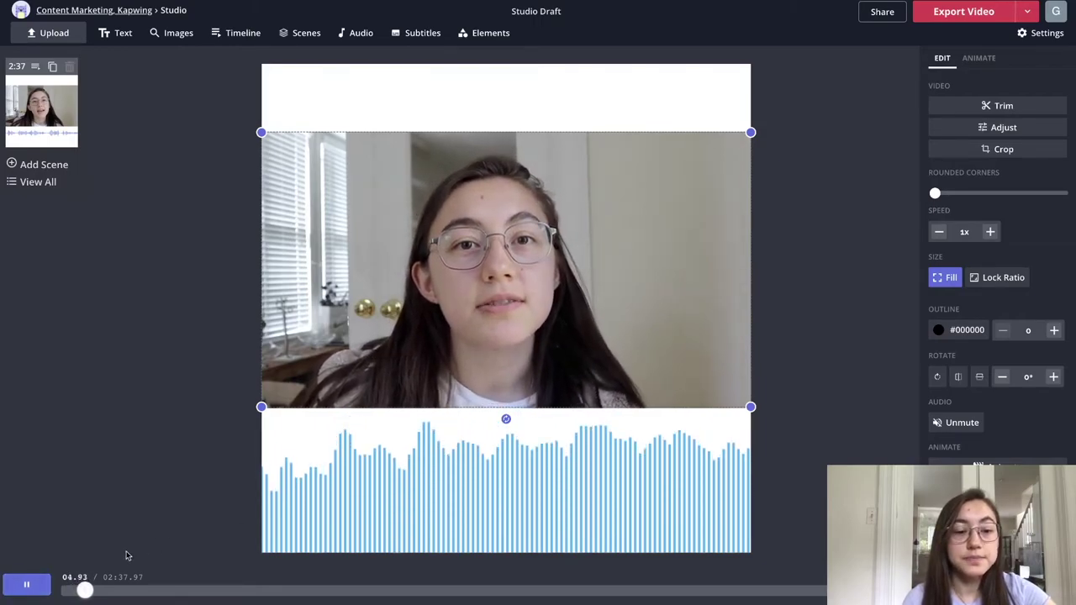
left_click(27, 587)
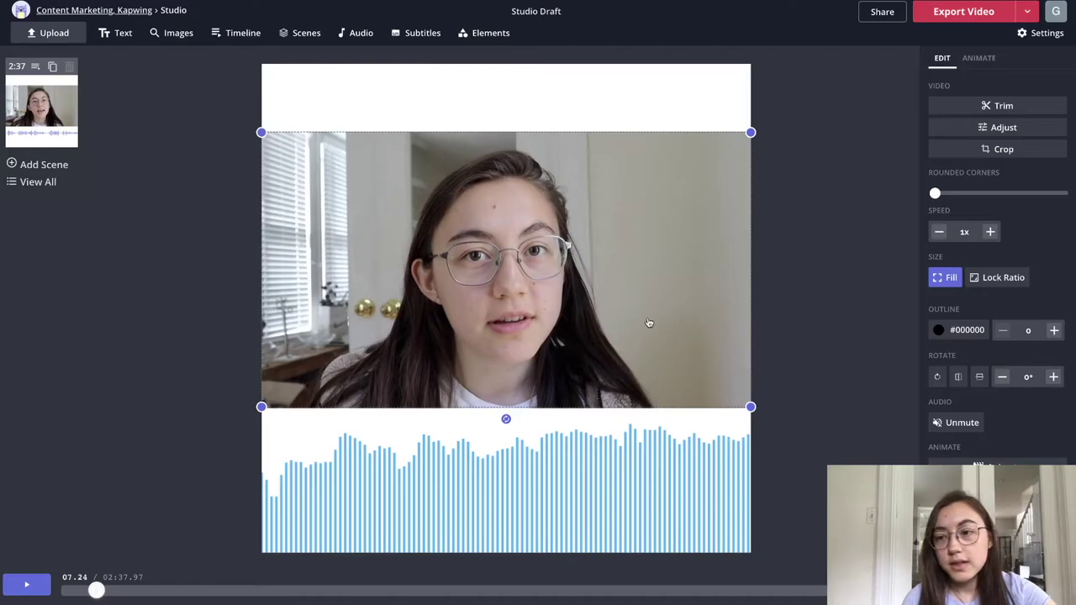
left_click(652, 444)
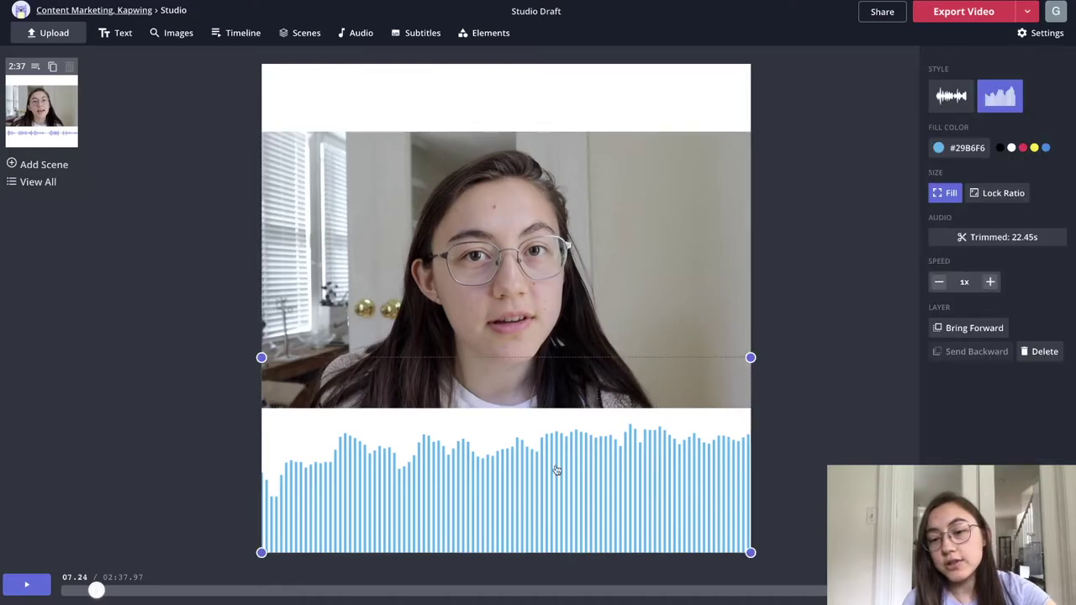
left_click(647, 268)
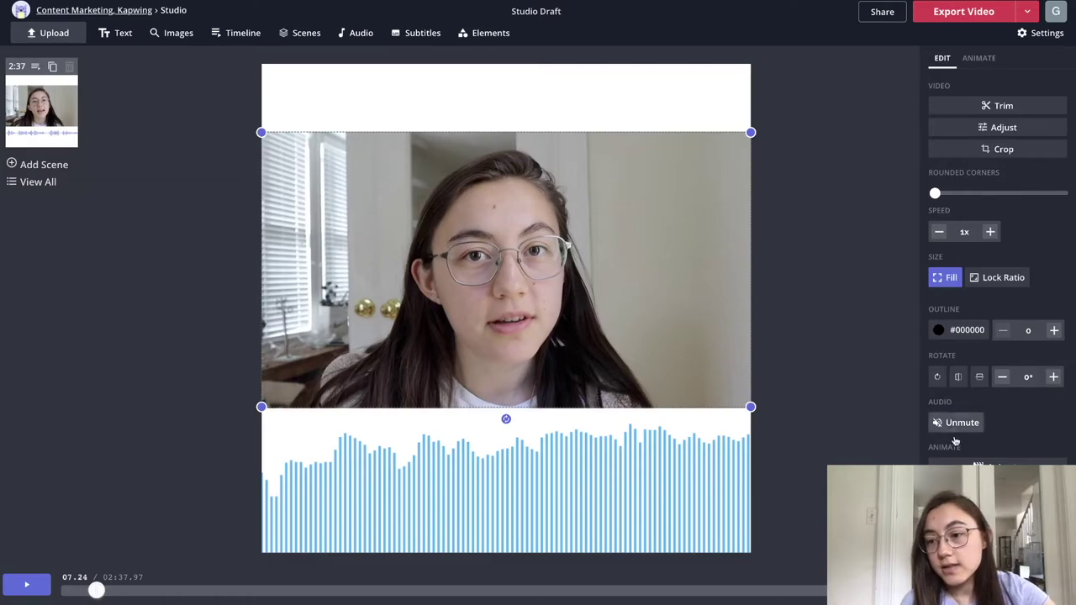
Trim the webcam clip to 22.81s, then select it and delete it from the canvas
left_click(977, 105)
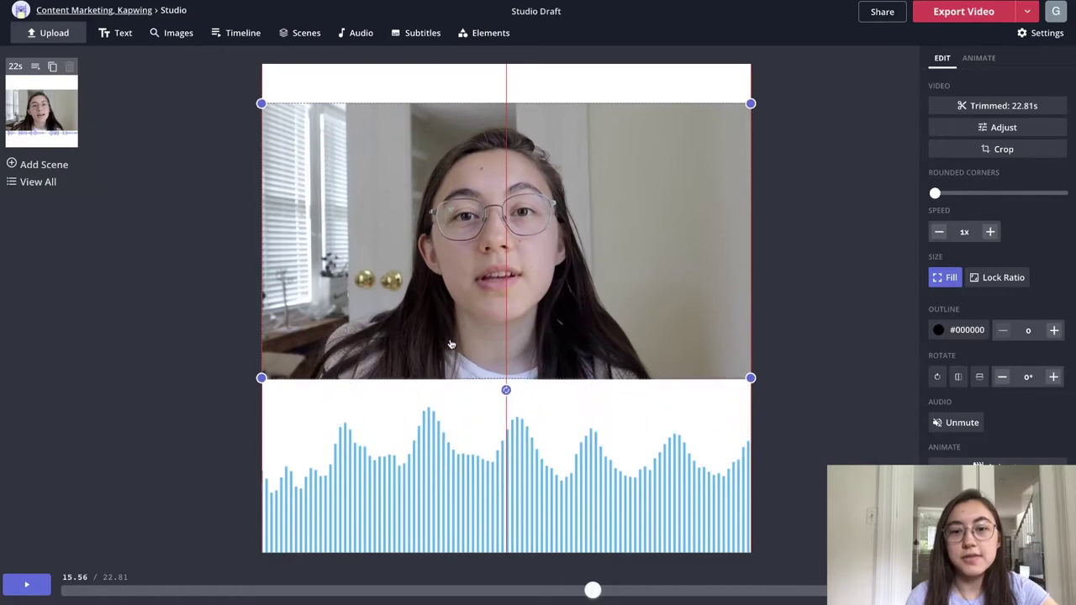
left_click_drag(450, 344, 450, 361)
left_click(454, 481)
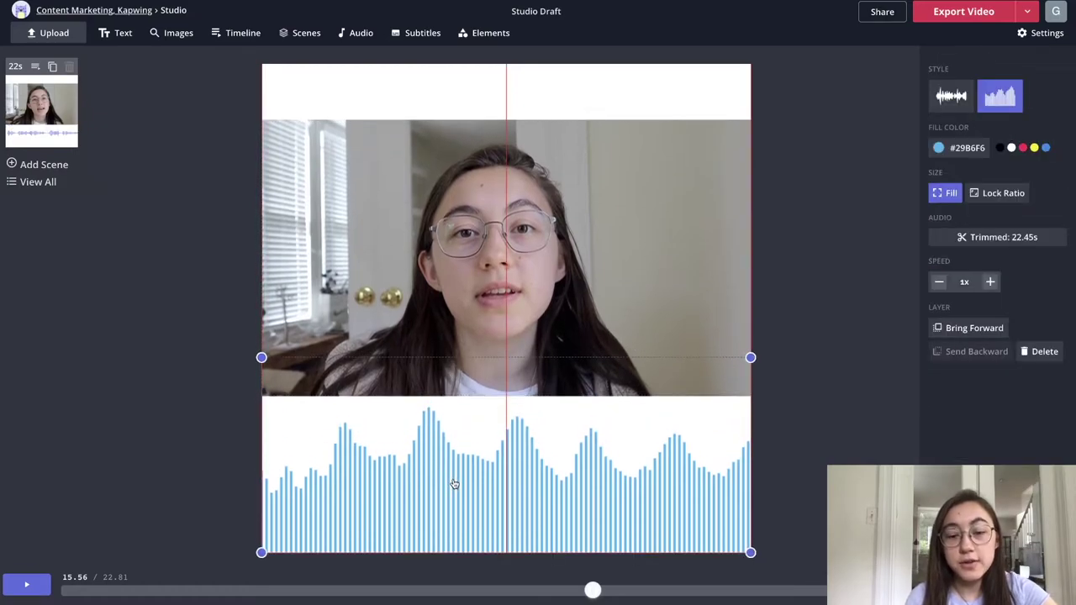
left_click(836, 460)
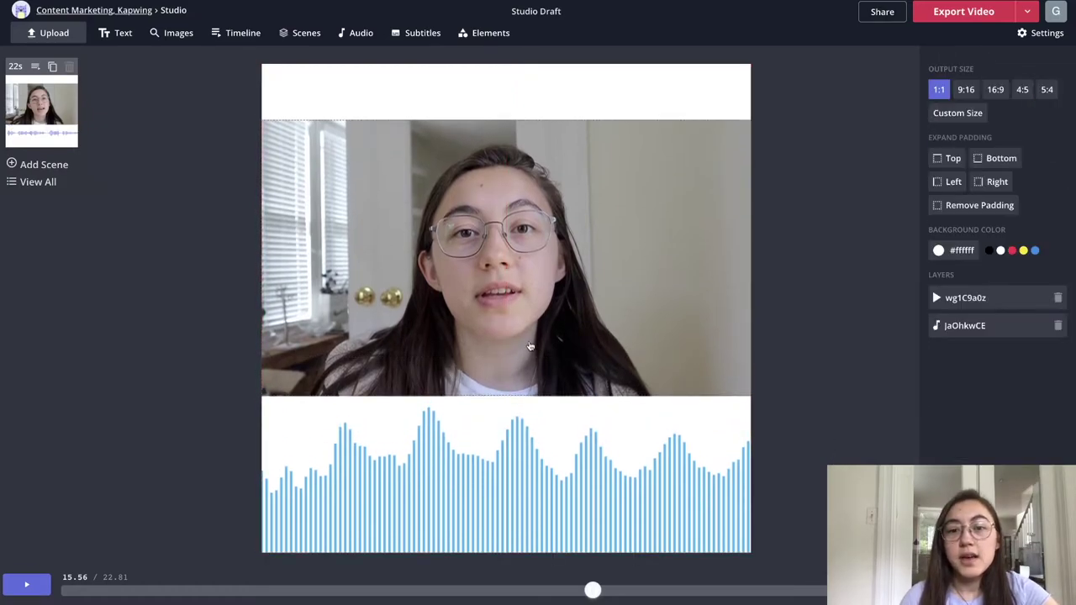
left_click(473, 304)
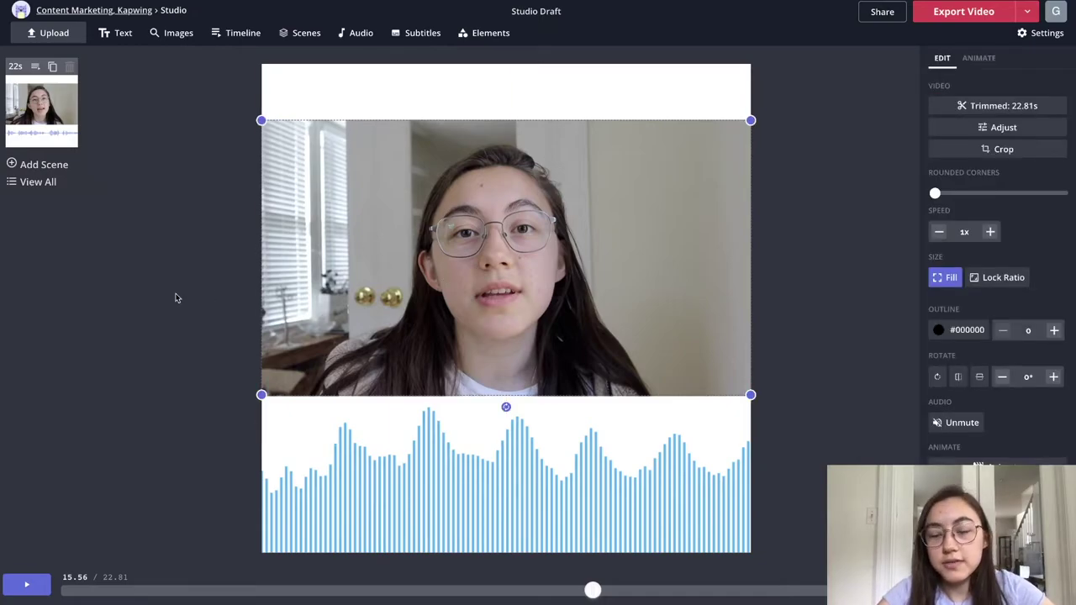
key("Delete")
Add a text box and replace its sample text with 'YouTube video to MP3'
left_click(403, 447)
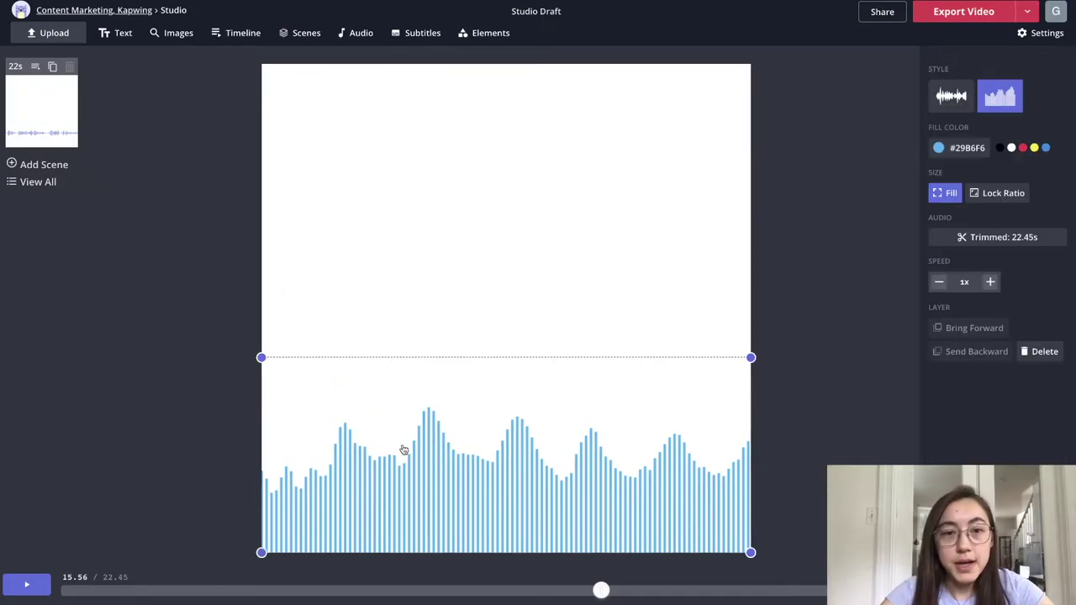
left_click(372, 245)
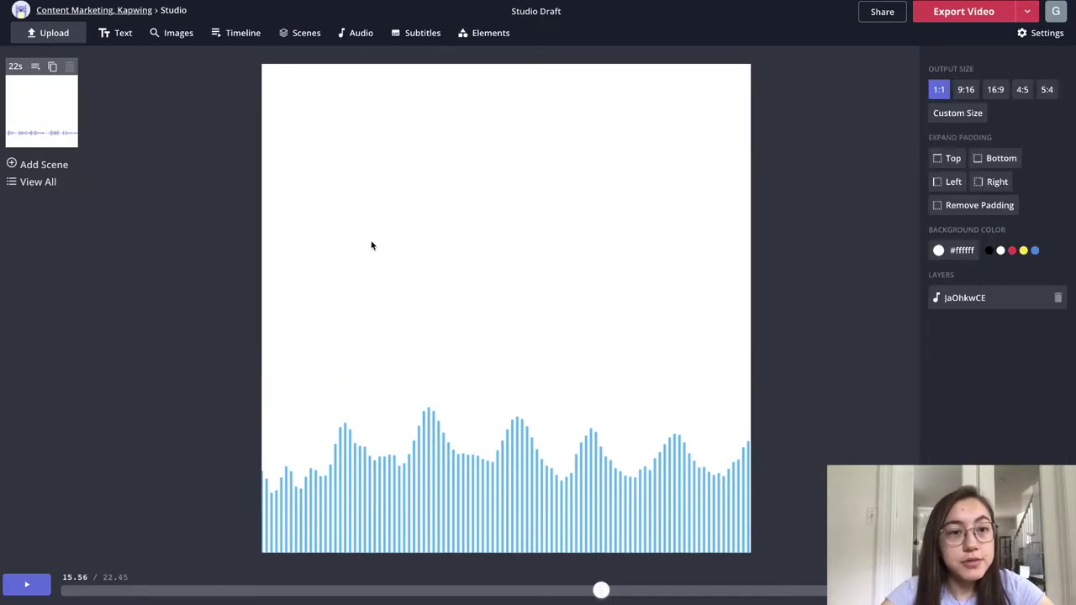
left_click(116, 35)
double_click(391, 128)
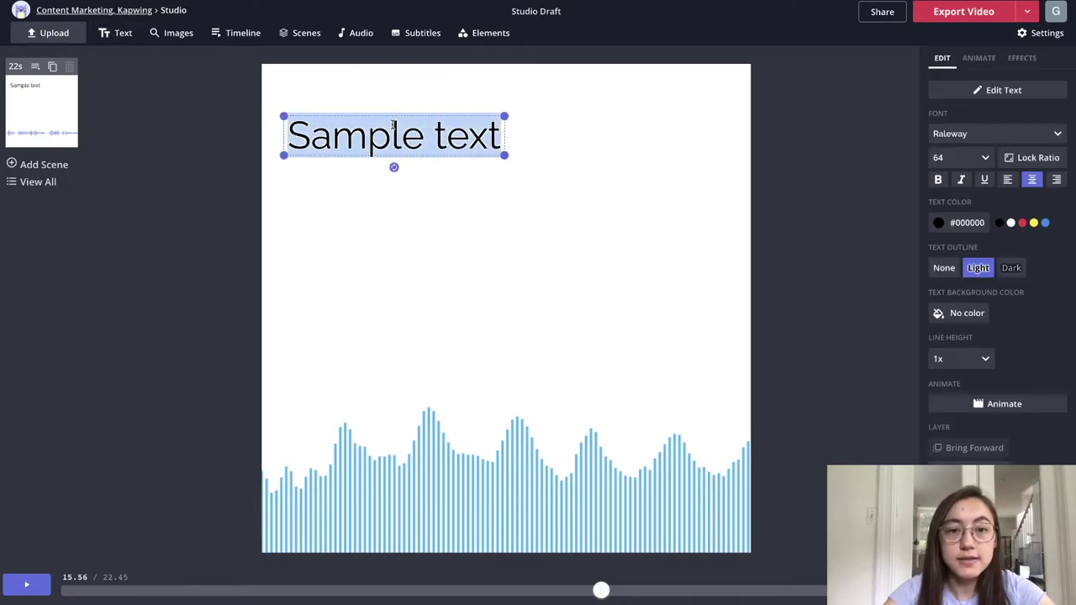
key("BackSpace")
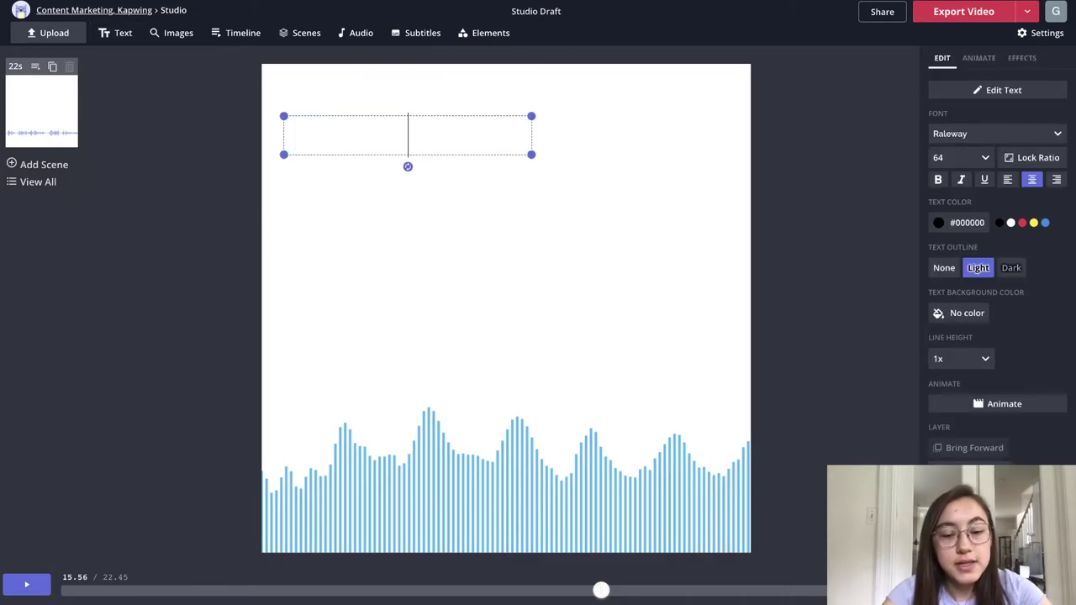
type("YouTube video to MP3")
Make the title bold and set its font to Montserrat
left_click(938, 179)
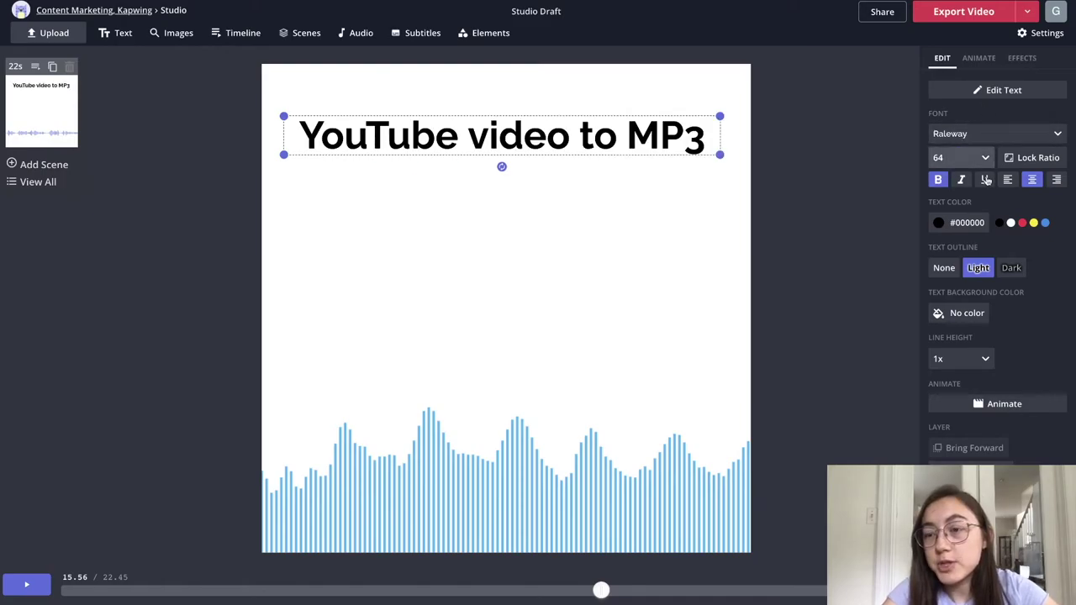
left_click(986, 141)
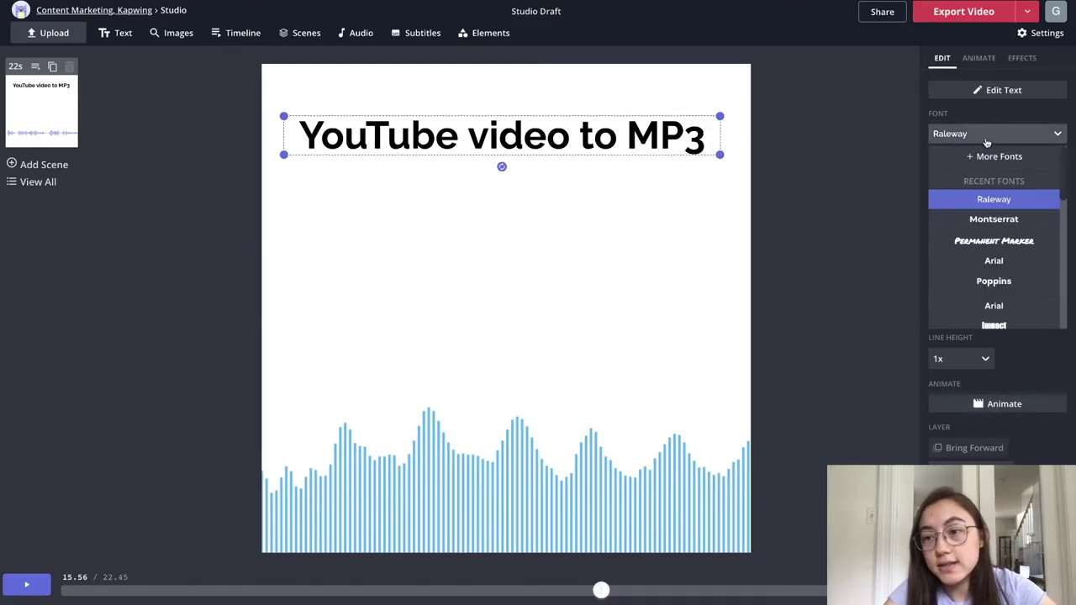
left_click(993, 218)
left_click(83, 89)
Search images for 'youtube logo' and add the red circular logo to the canvas
left_click(176, 34)
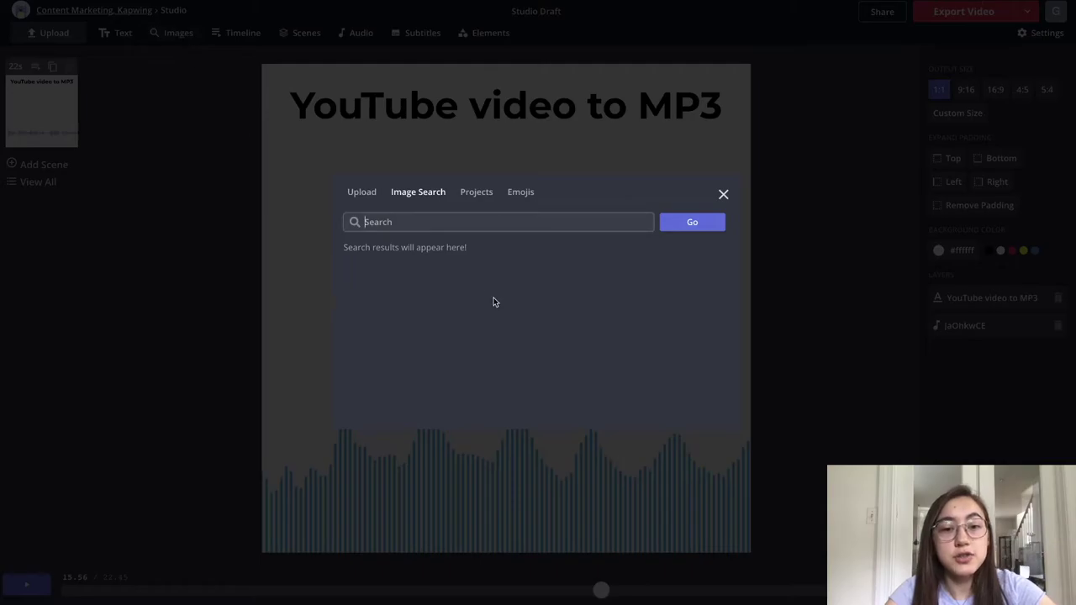
type("youtube logo")
key("Return")
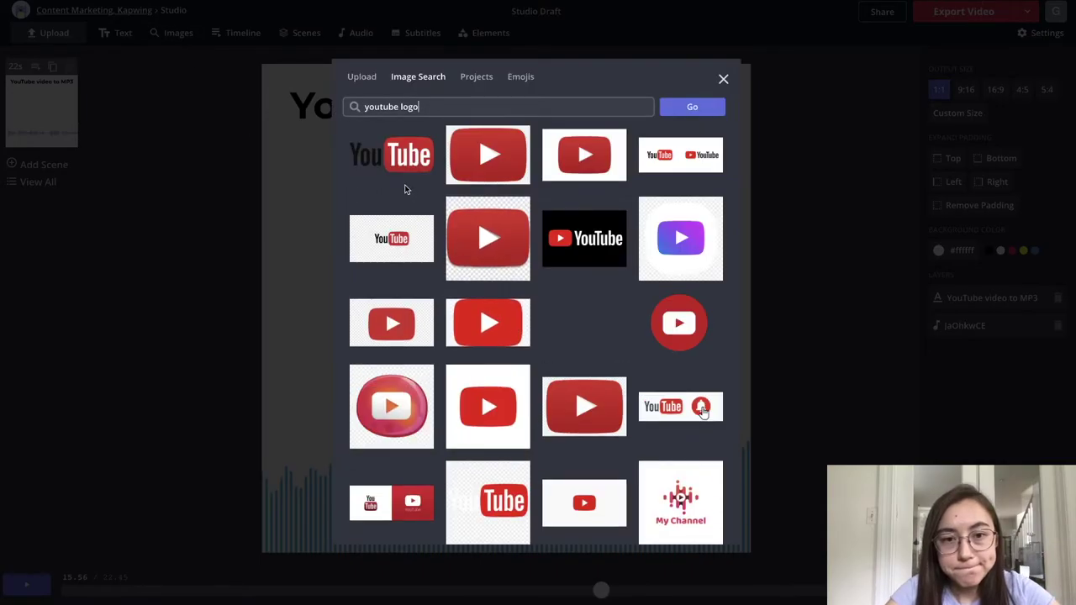
left_click(664, 332)
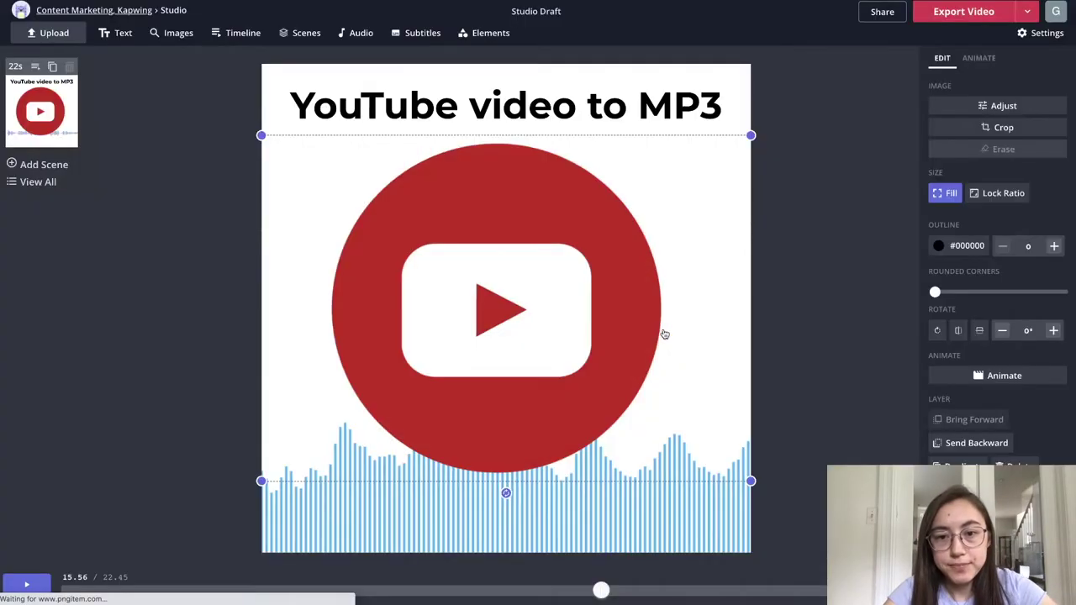
Shrink the YouTube logo and centre it just below the title, then open the subtitle editor
left_click_drag(750, 478, 424, 278)
left_click_drag(339, 206, 501, 206)
left_click(341, 289)
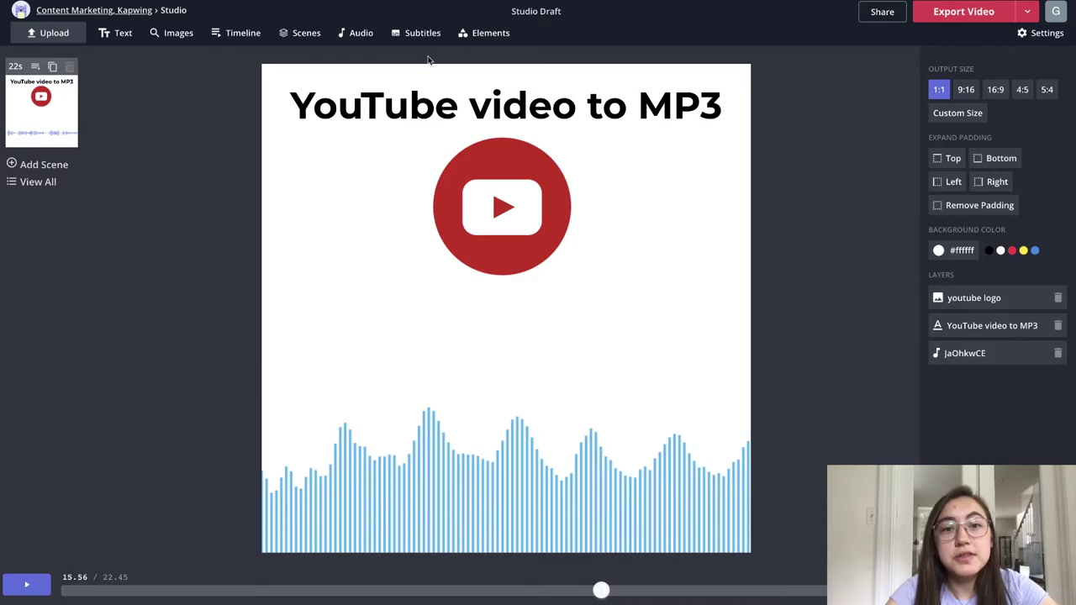
left_click(432, 459)
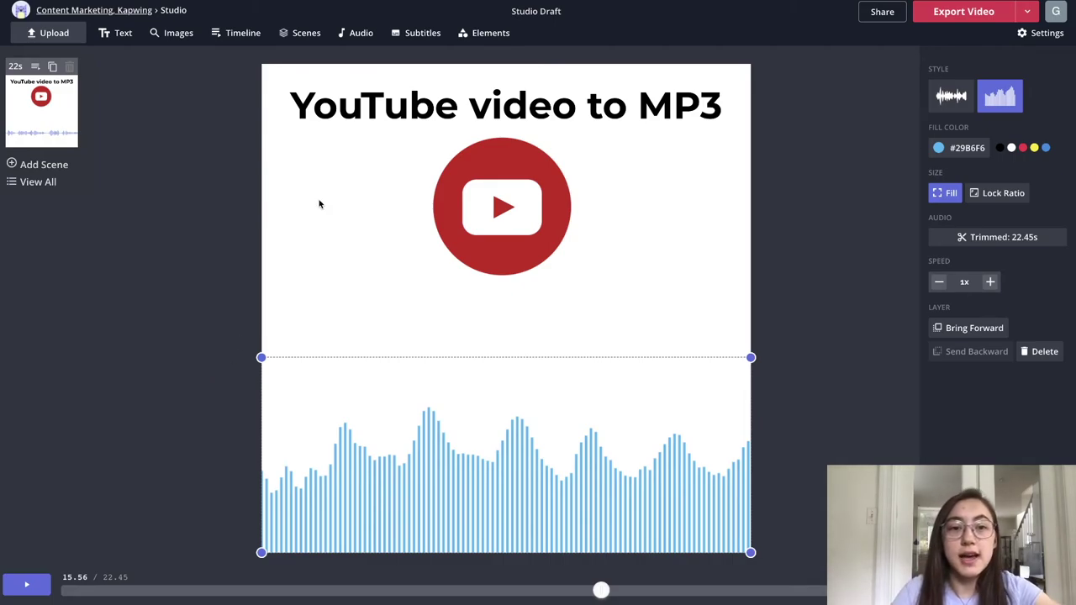
left_click(419, 35)
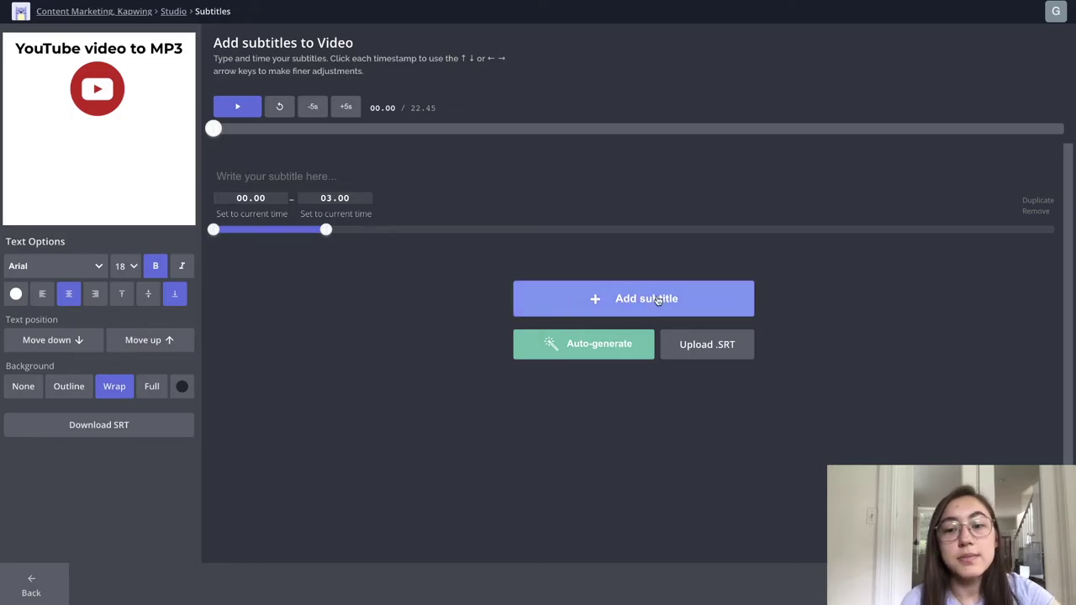
Generate English subtitles for the video automatically
left_click(560, 346)
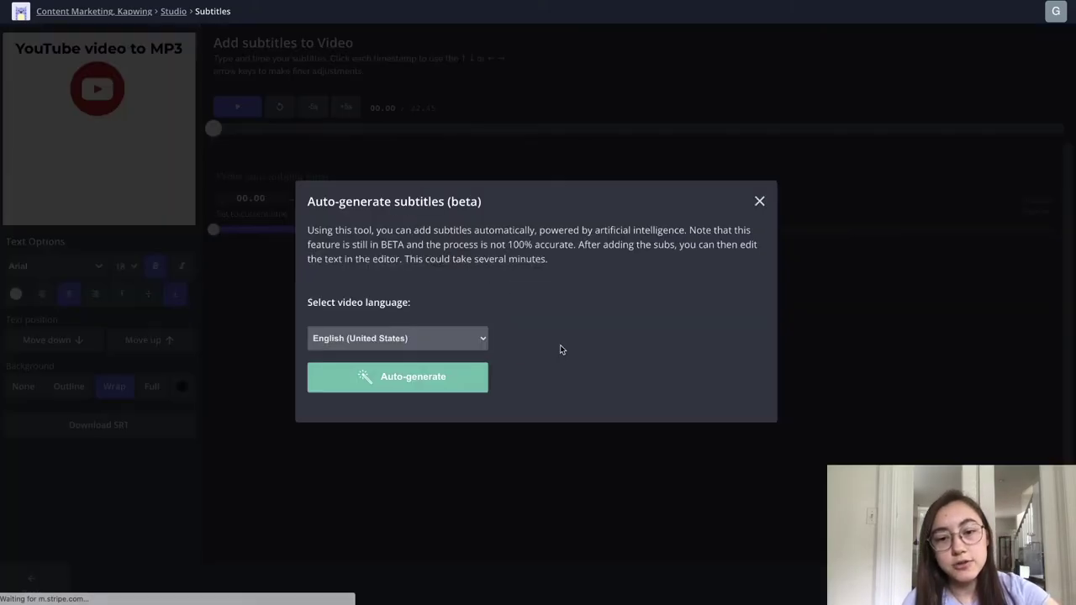
left_click(466, 383)
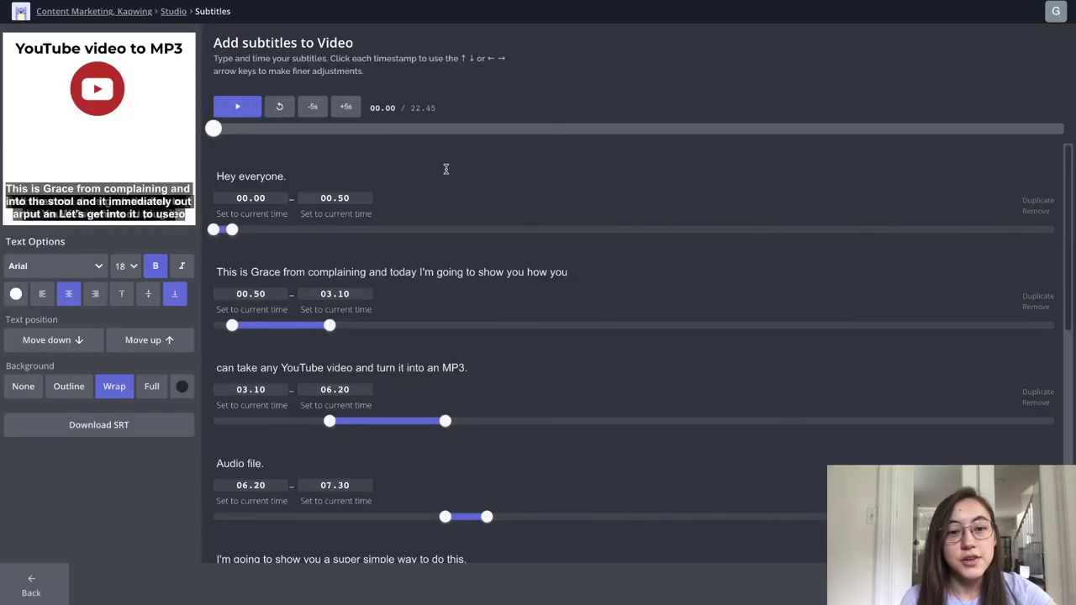
scroll(445, 168, "down", 2)
Review the subtitle lines and start editing the second subtitle's text
scroll(504, 224, "down", 2)
scroll(503, 225, "up", 2)
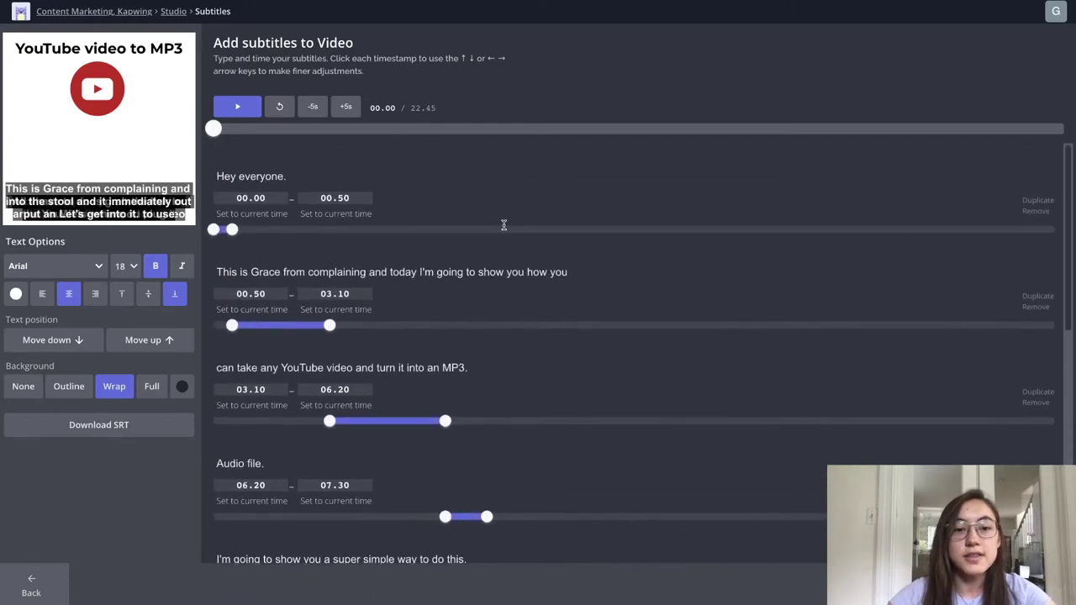
scroll(503, 227, "down", 8)
scroll(503, 225, "up", 8)
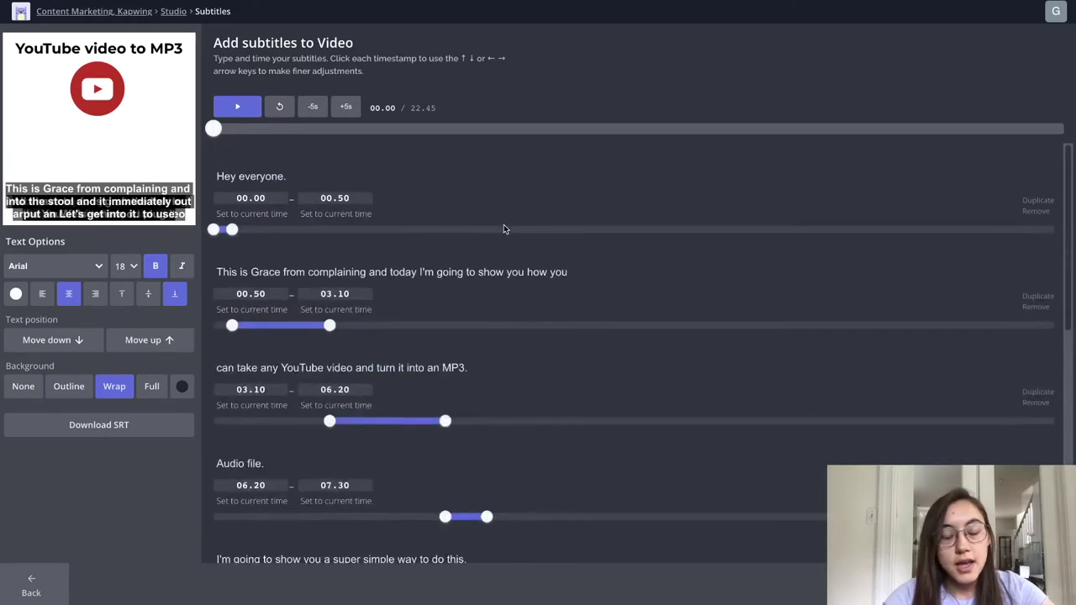
left_click(368, 270)
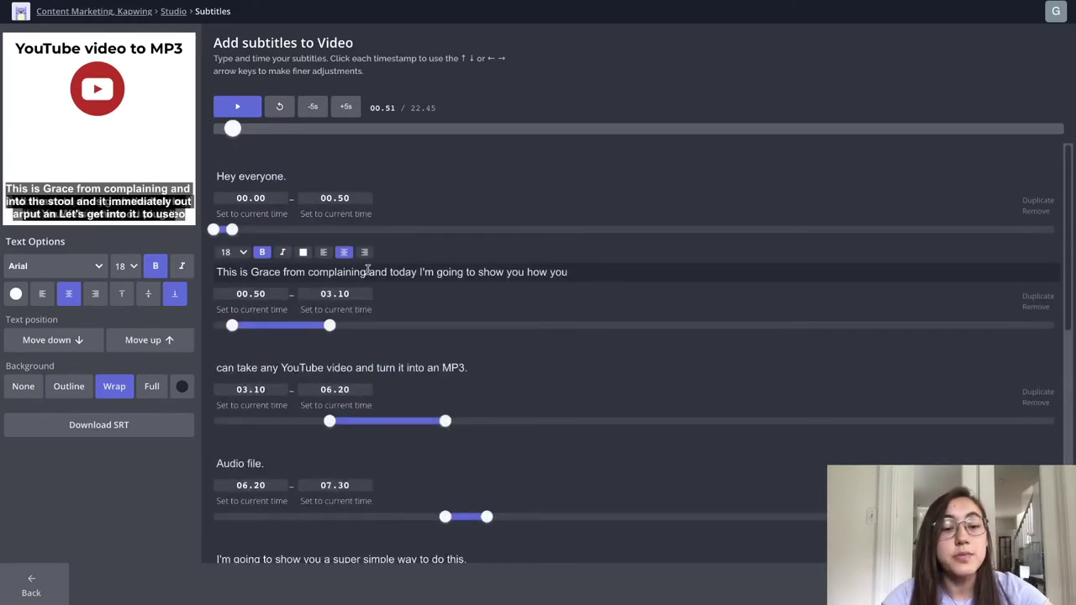
Replace the misheard word 'complaining' with 'Kapwing' in the second subtitle
left_click_drag(367, 272, 318, 274)
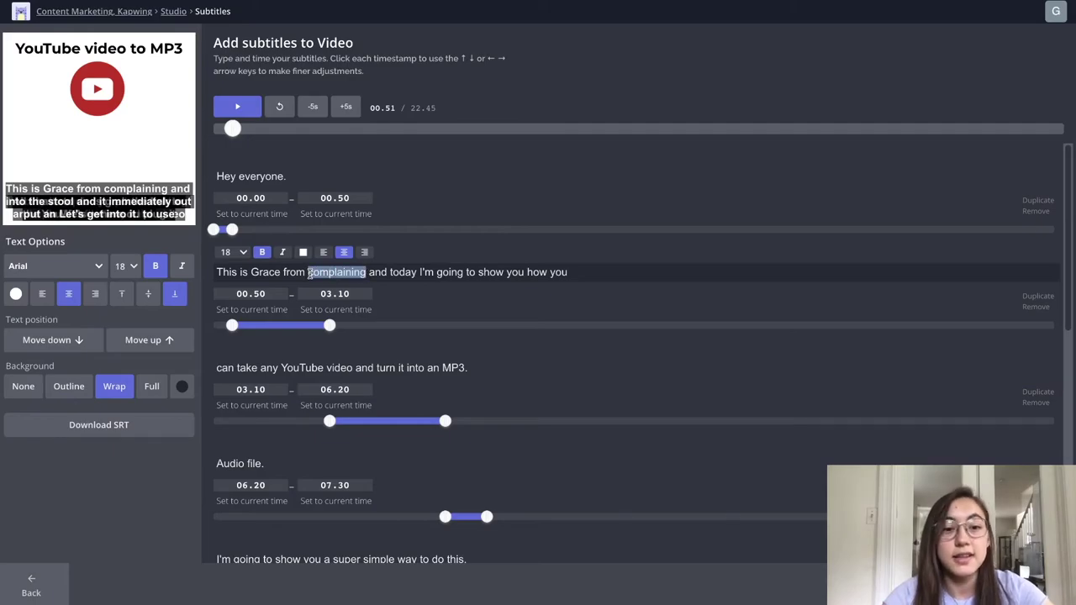
type("Kapwing")
scroll(512, 353, "down", 7)
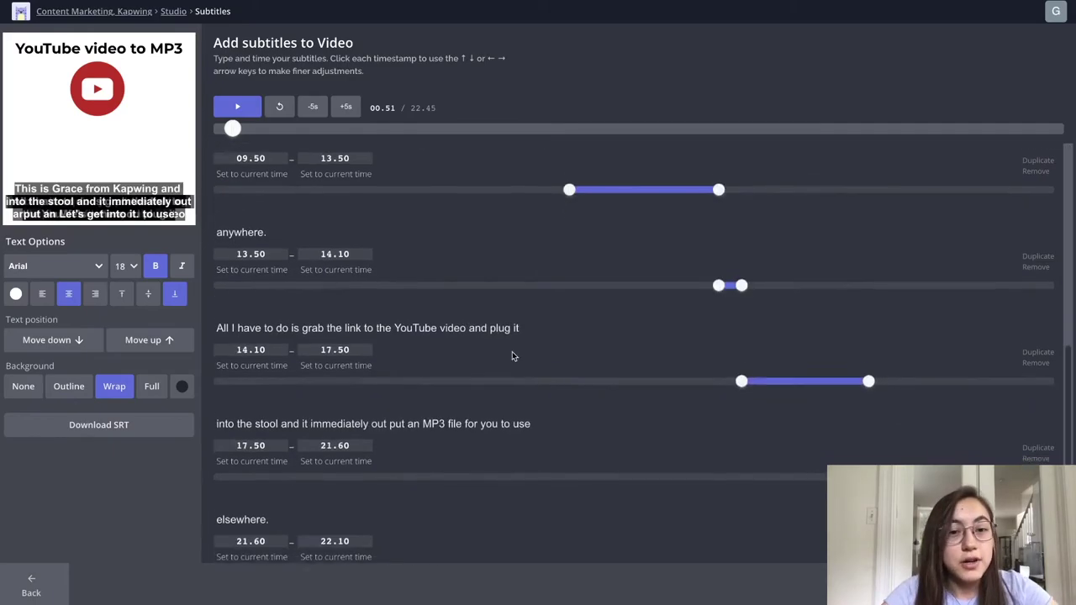
scroll(488, 339, "down", 3)
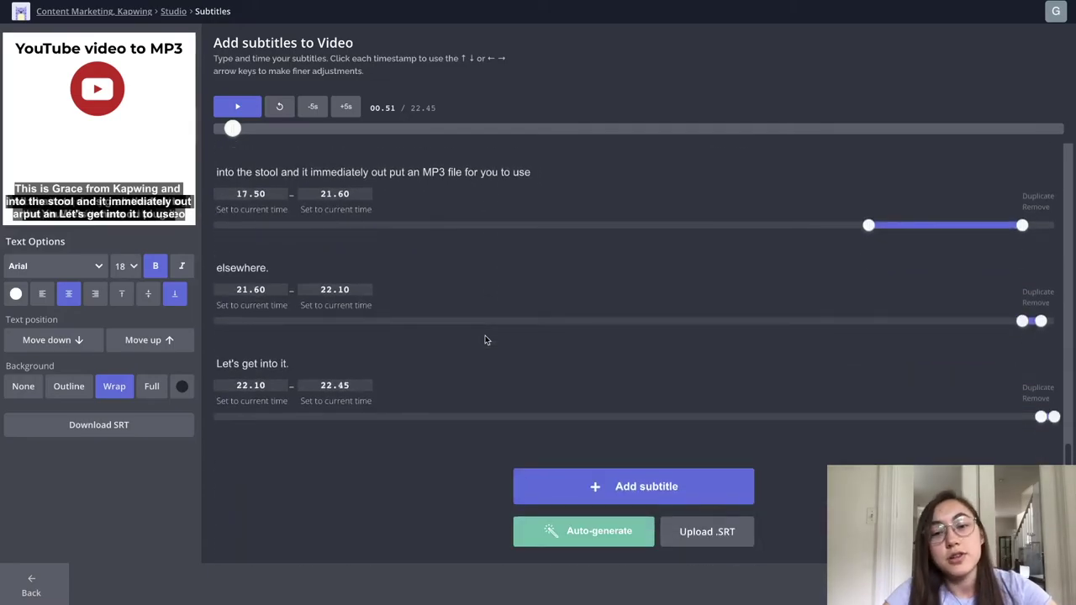
scroll(485, 339, "up", 15)
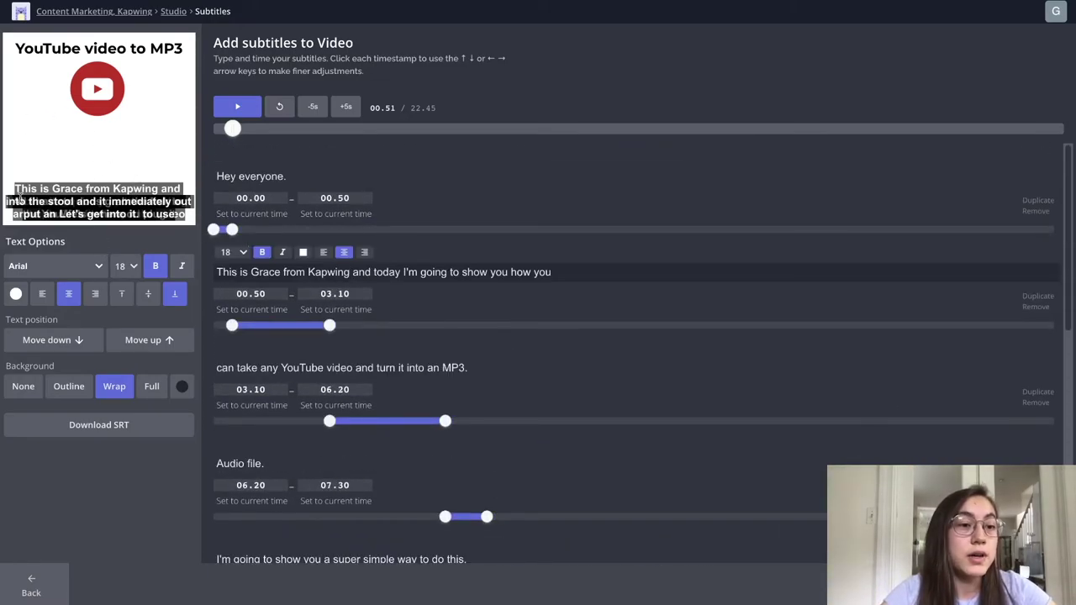
Move the captions higher in the frame, nudging them back down slightly
left_click_drag(17, 191, 160, 217)
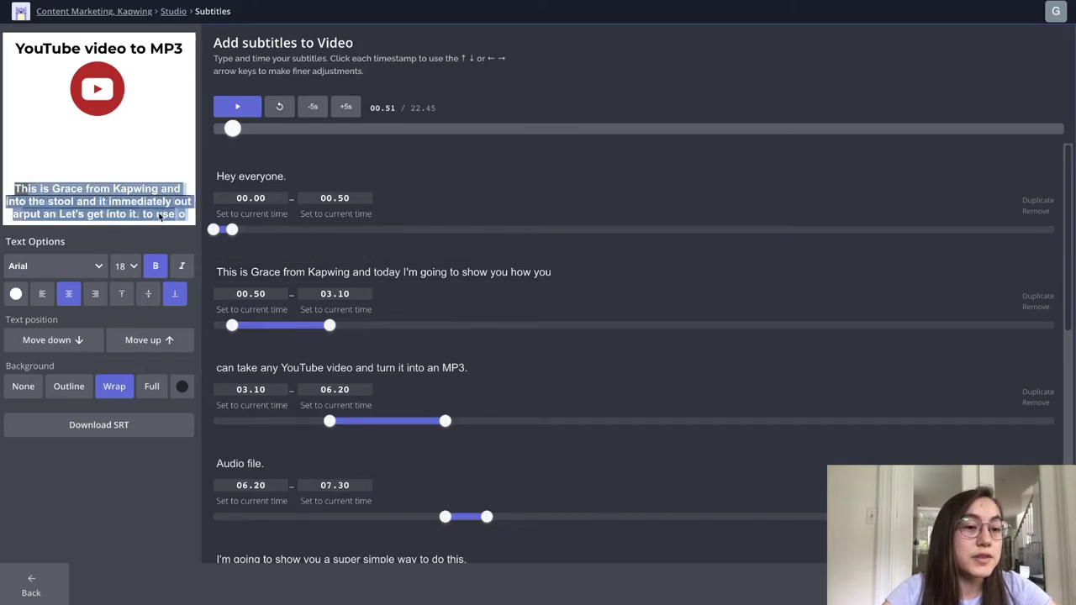
left_click(130, 233)
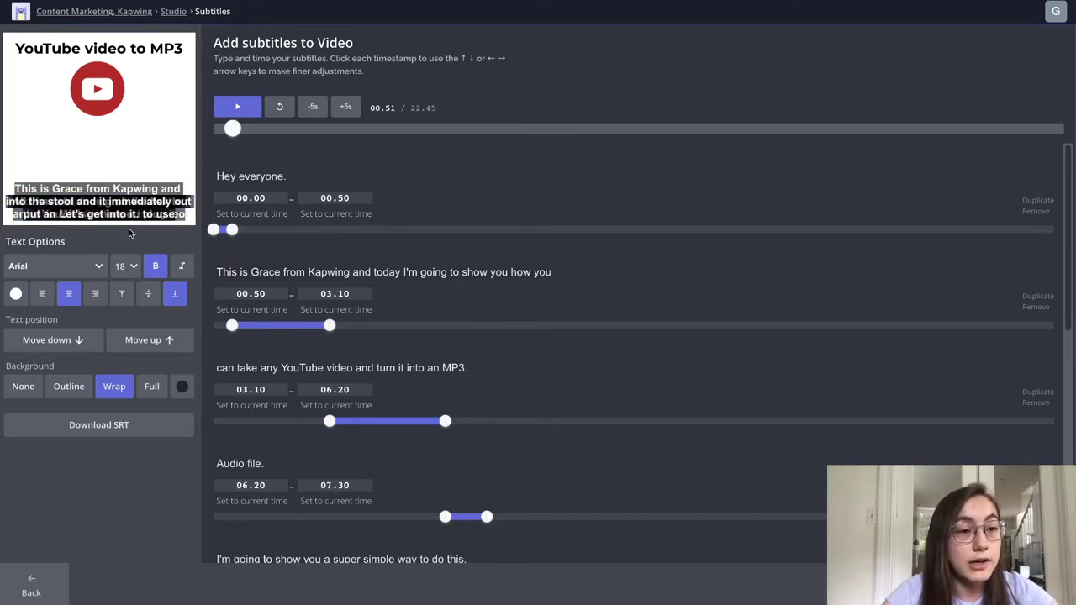
left_click(132, 339)
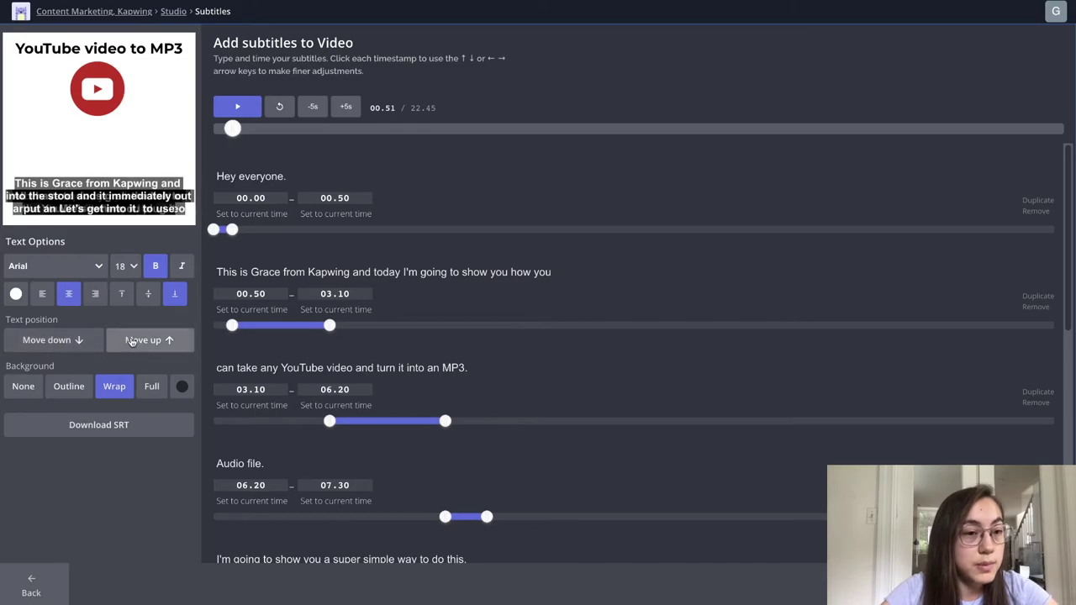
left_click(132, 340)
left_click(132, 340)
left_click(132, 340)
left_click(82, 338)
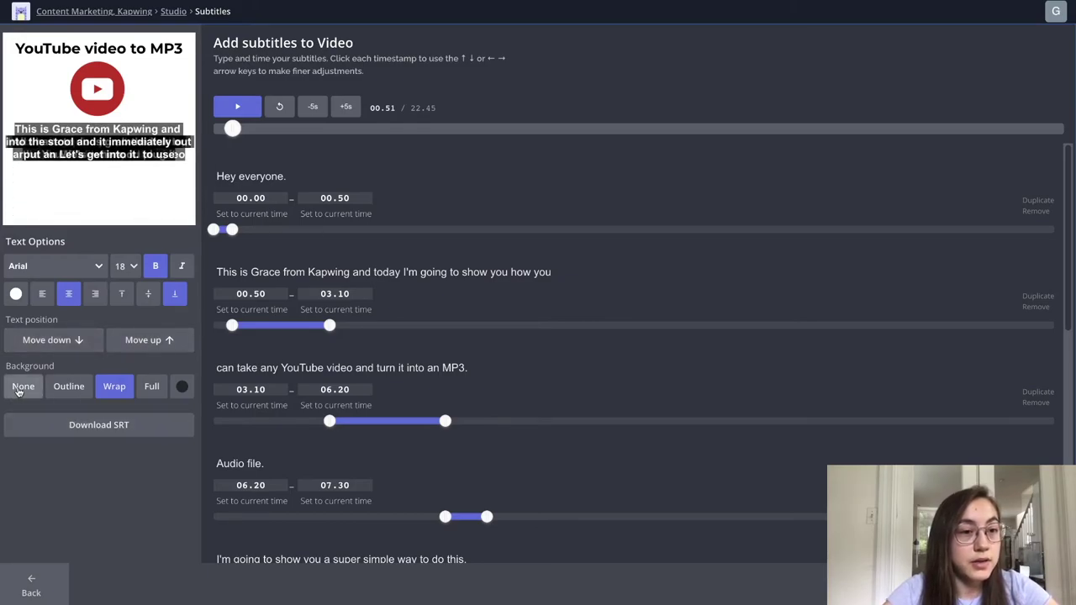
Set the subtitle background to None and the subtitle text colour to black
left_click(19, 390)
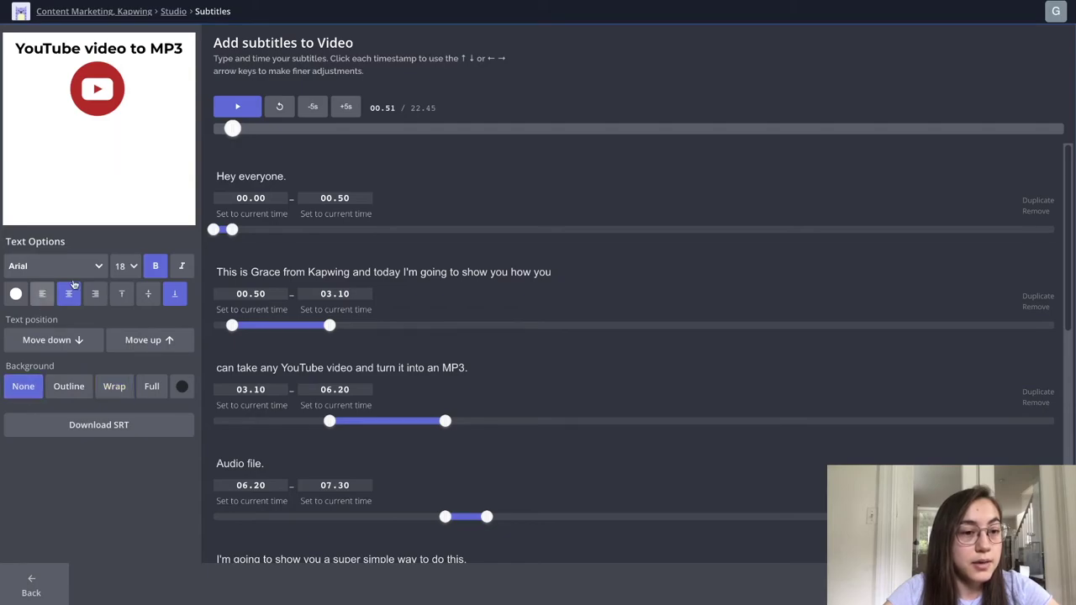
left_click(15, 294)
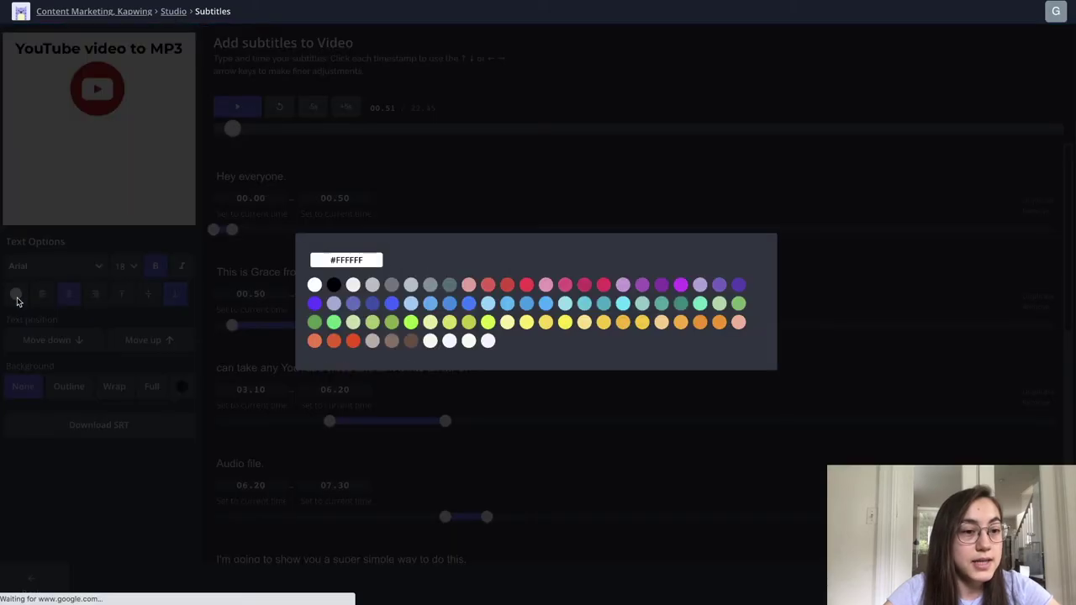
left_click(333, 286)
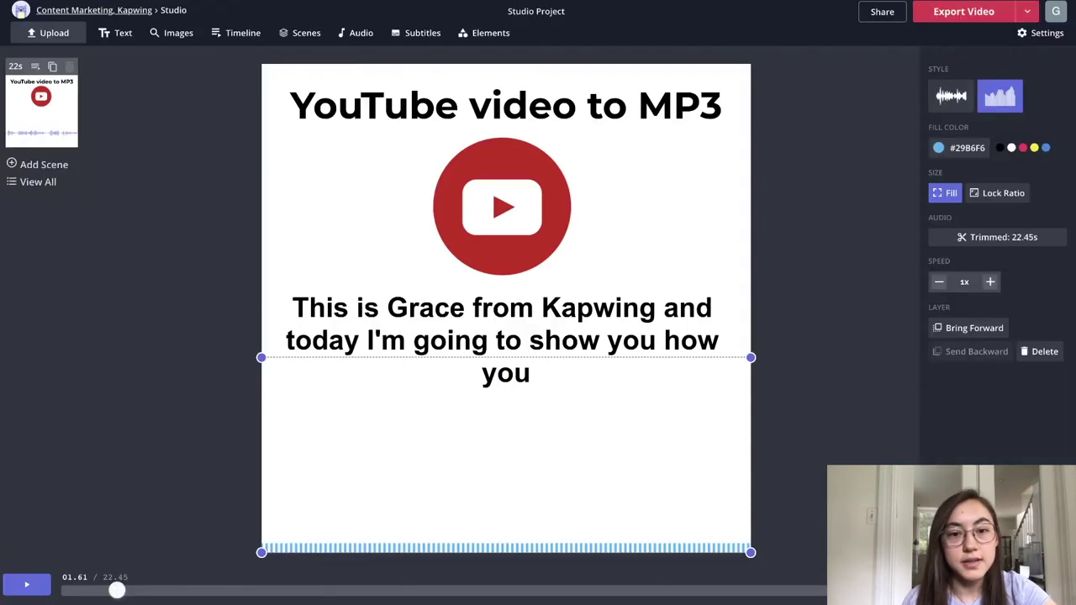
Preview the video from the start, then set the canvas background to black
left_click(62, 590)
left_click(32, 585)
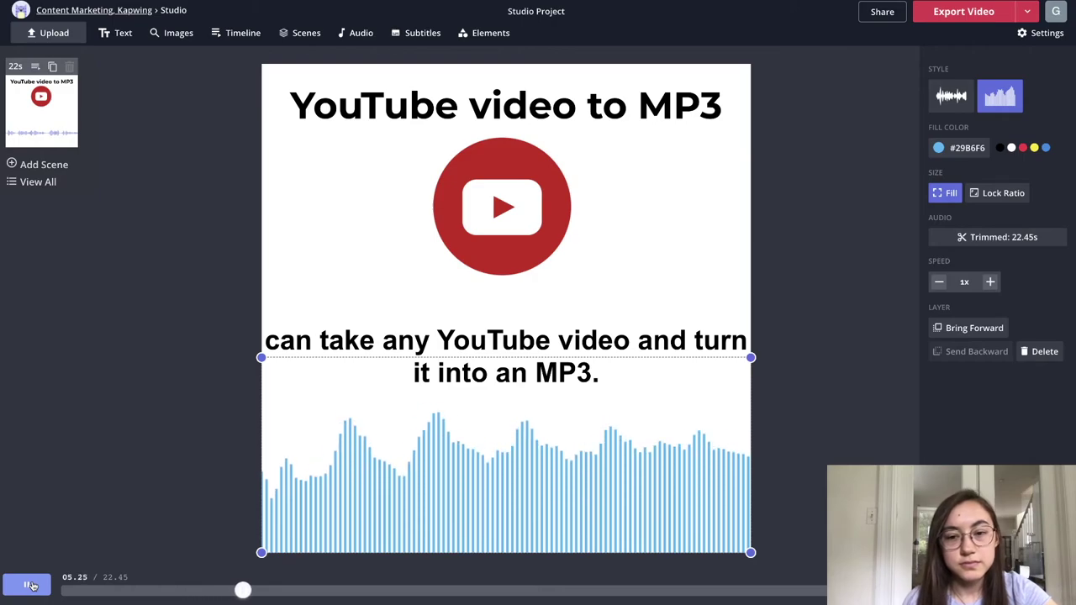
left_click(32, 585)
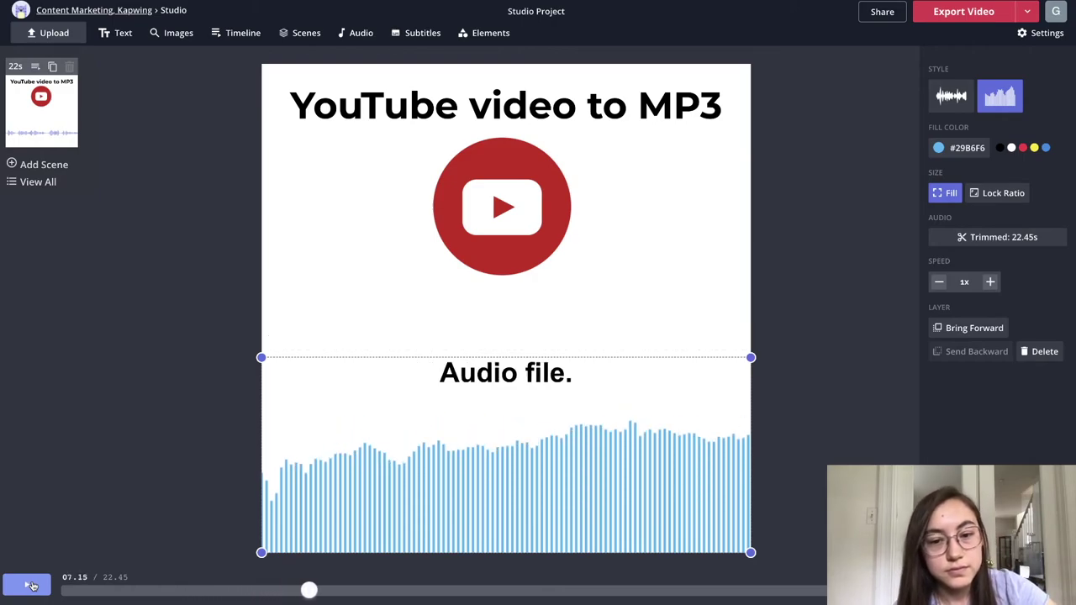
left_click(279, 239)
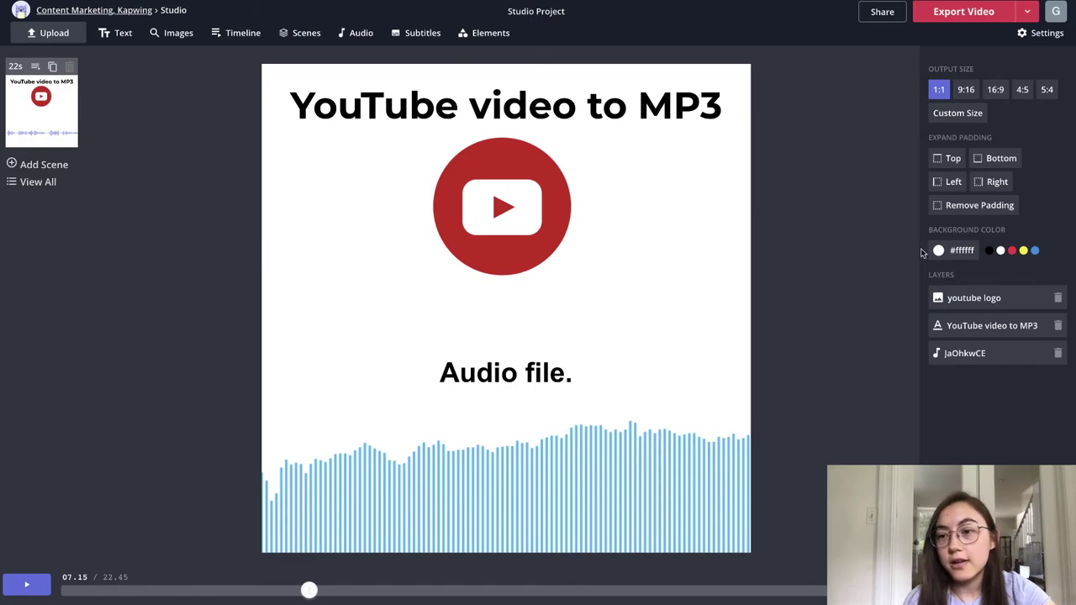
left_click(992, 251)
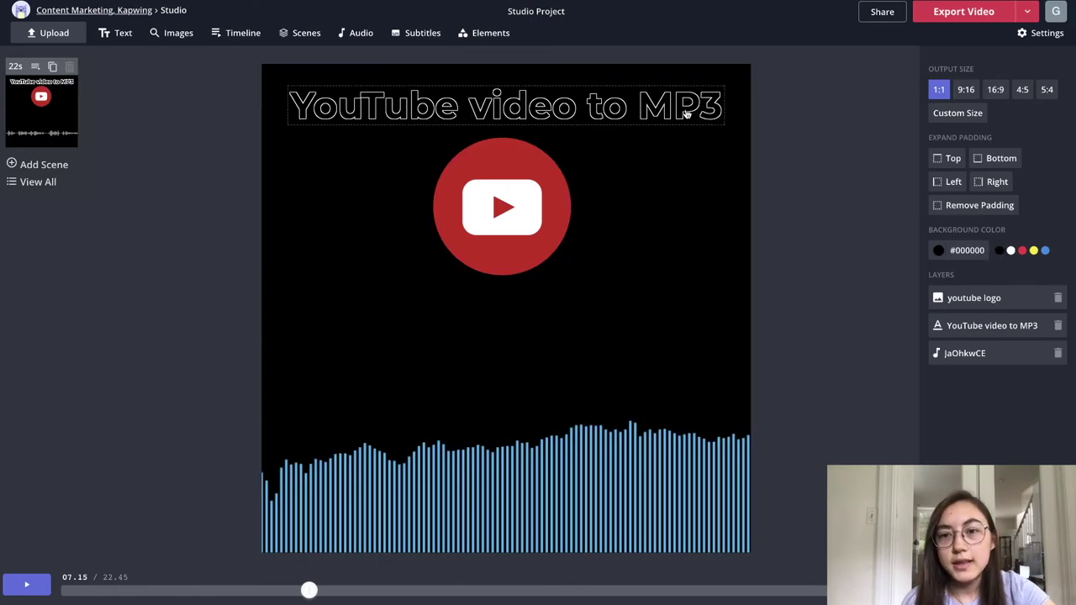
Make both the 'YouTube video to MP3' title and the subtitle text white
left_click(991, 325)
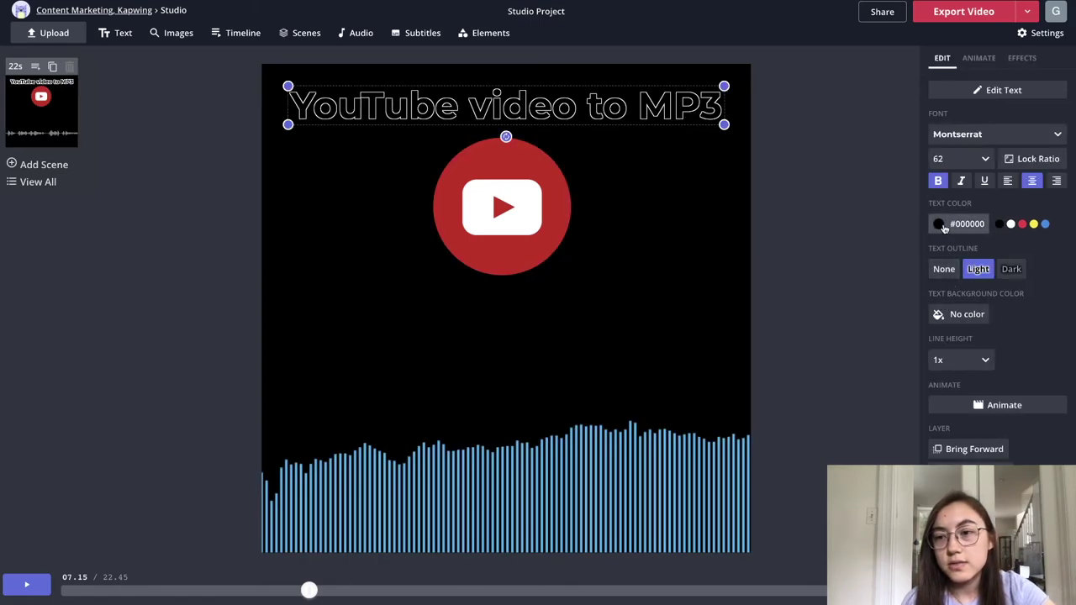
left_click(1010, 224)
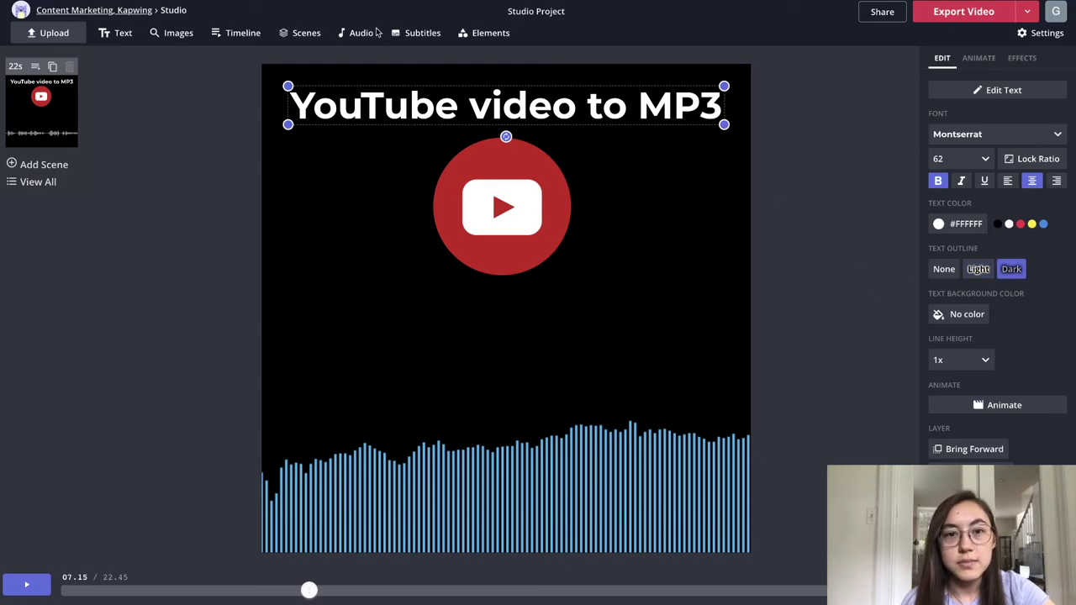
left_click(420, 32)
left_click(17, 296)
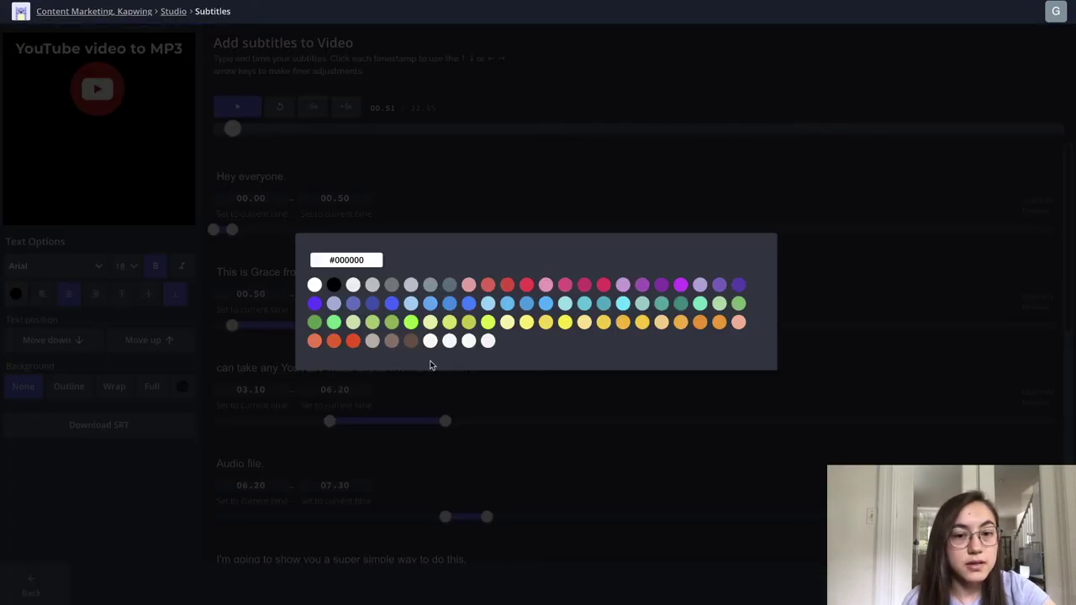
left_click(314, 284)
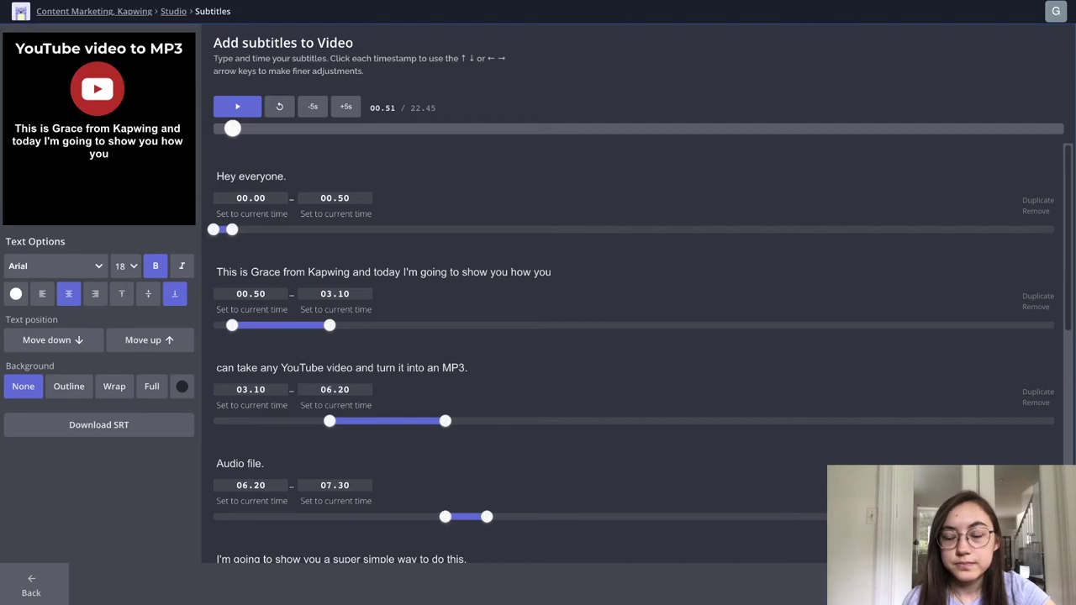
Return to the studio editor, stop the preview, and start the video export
left_click(31, 584)
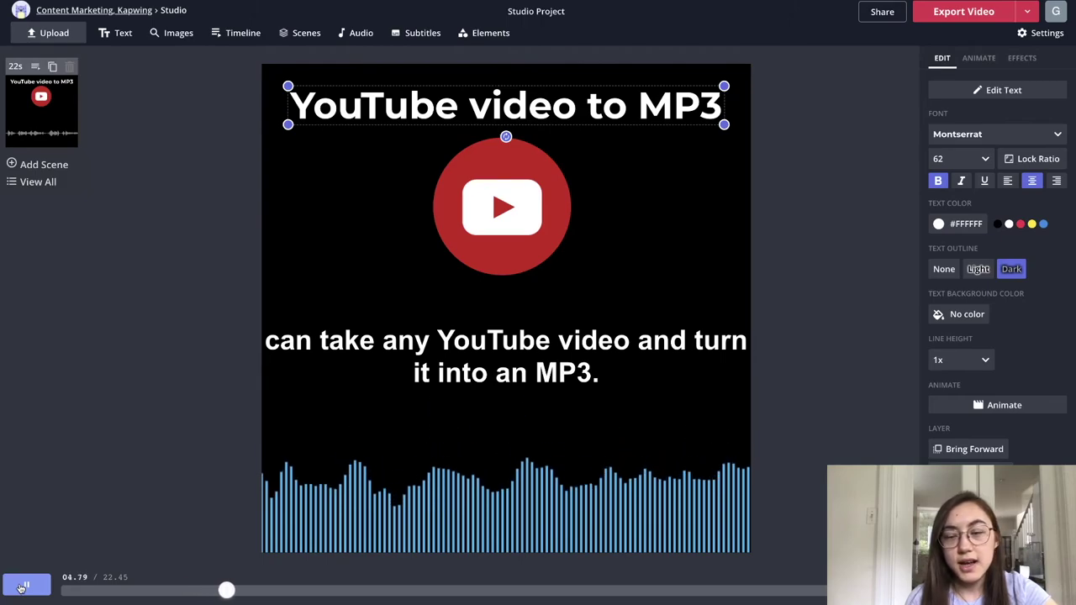
left_click(21, 586)
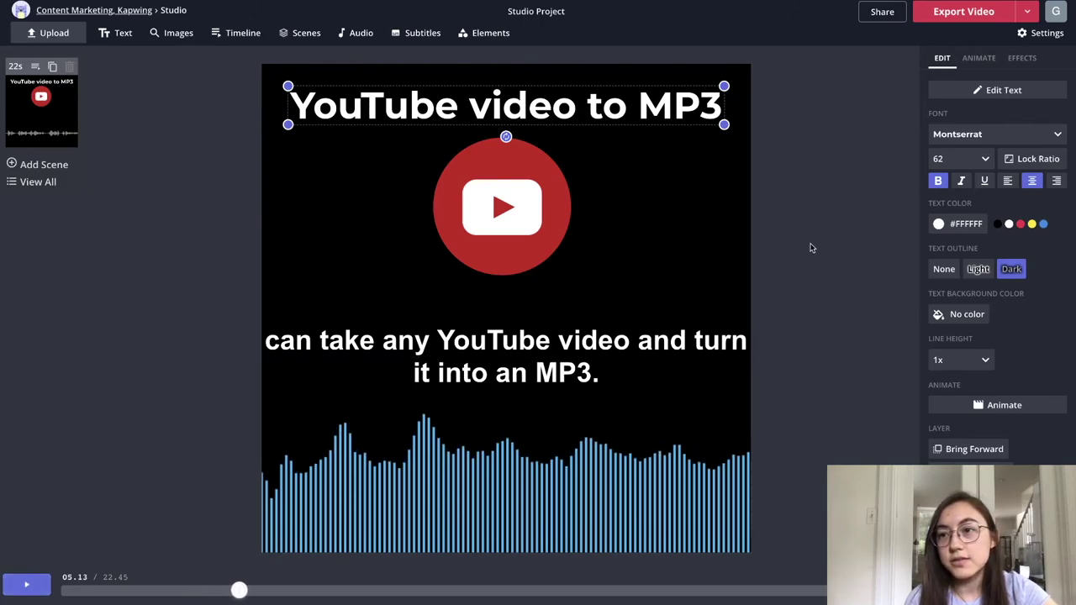
left_click(950, 15)
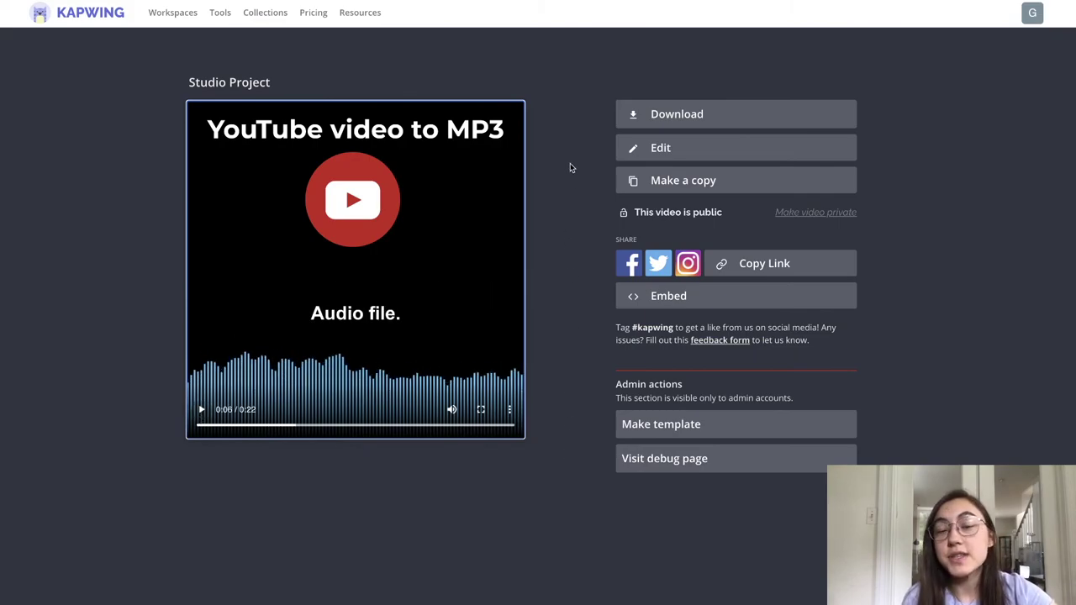
Download the exported MP4 and copy the video's share link
left_click(663, 114)
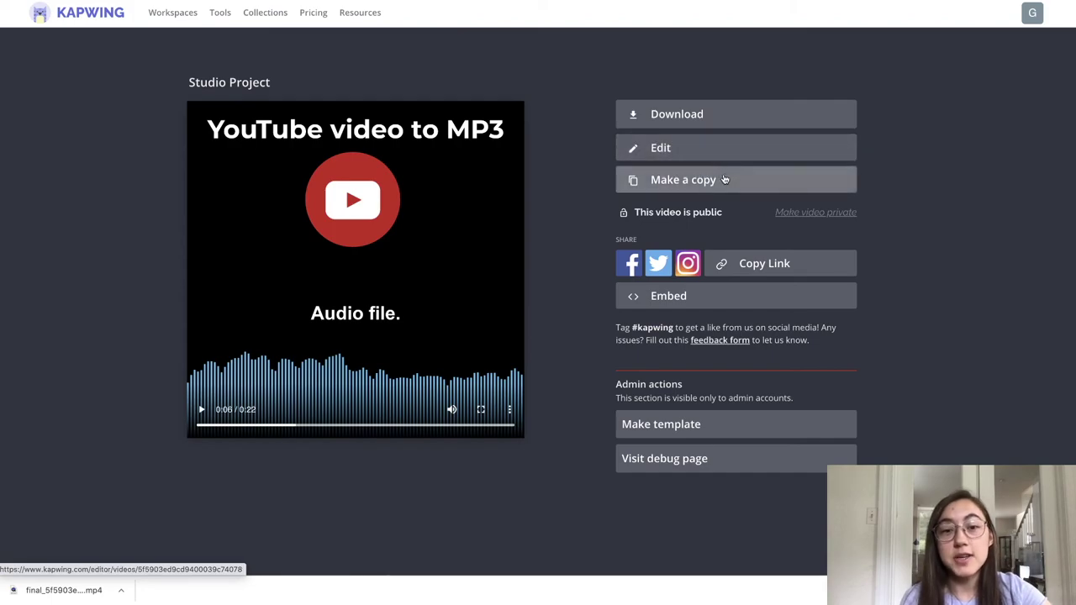
left_click(728, 265)
left_click(596, 299)
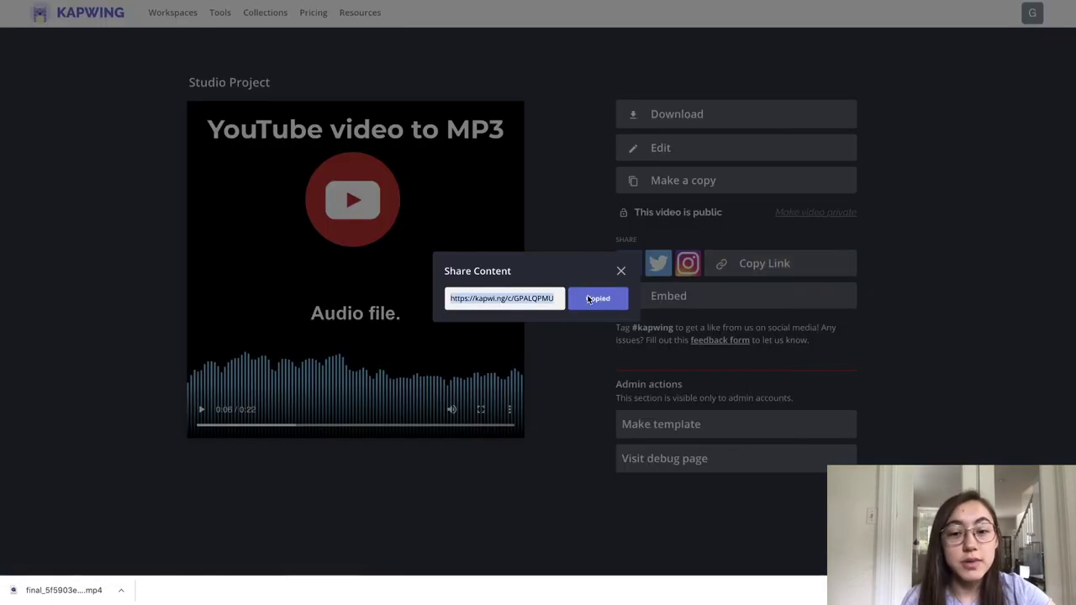
left_click(597, 239)
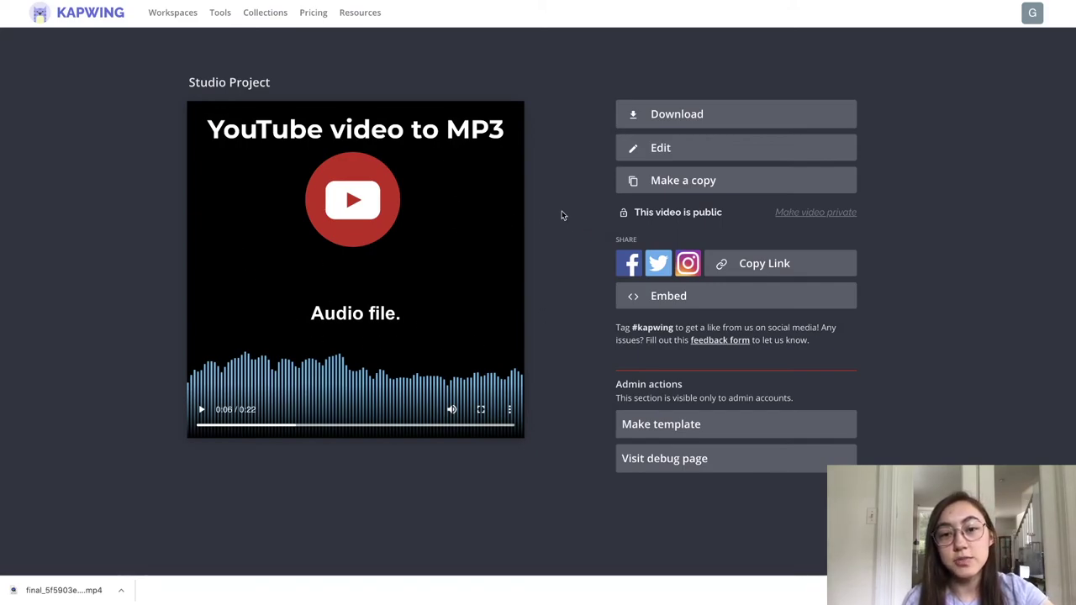